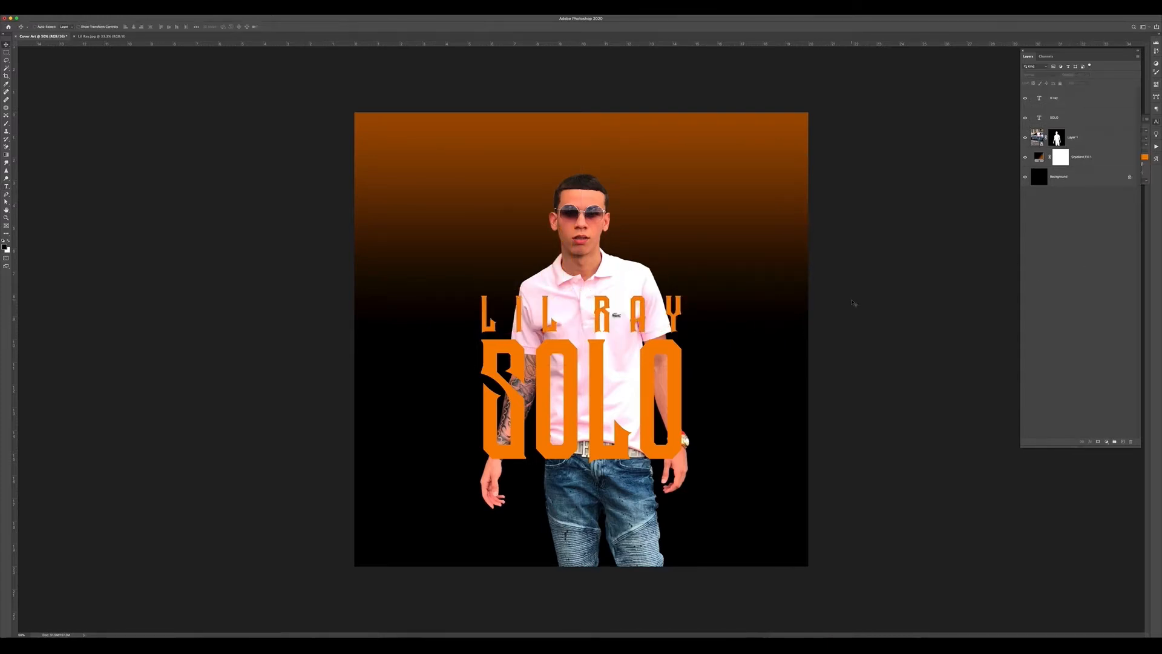
Move the artist name and SOLO text layers together a little lower over the figure.
{"action": "left_click", "coordinate": [1066, 119]}
{"action": "left_click", "coordinate": [1075, 99], "text": "shift"}
{"action": "left_click_drag", "start_coordinate": [628, 371], "coordinate": [628, 406]}
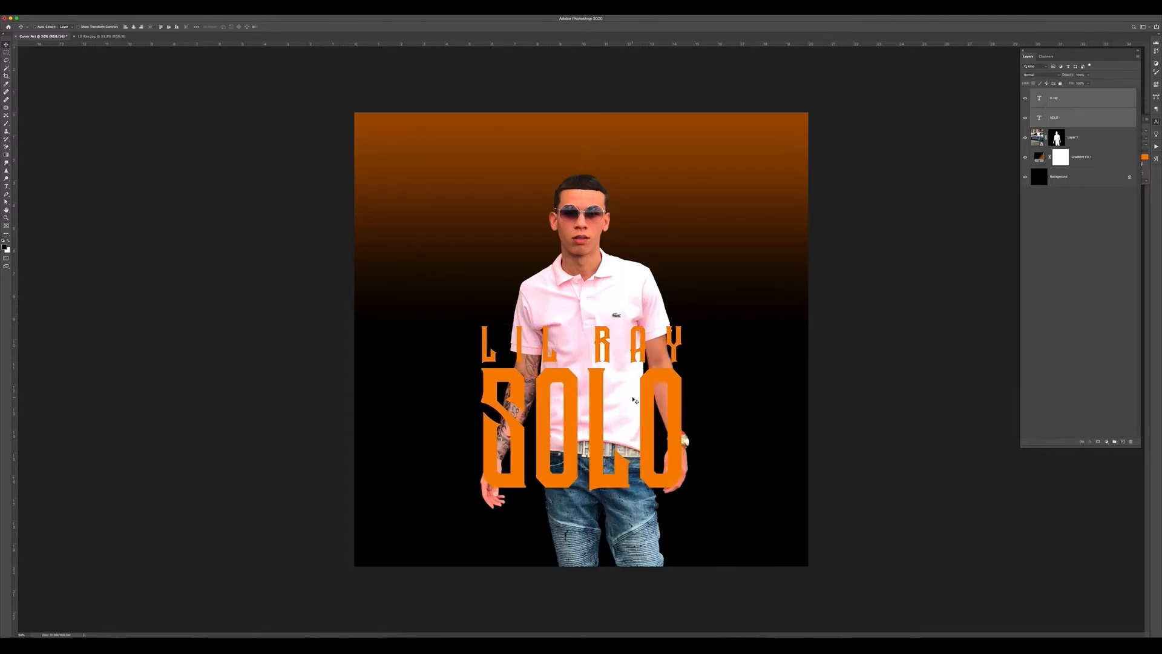
Apply a black-to-white gradient to the portrait's layer mask so the lower body fades out behind SOLO.
{"action": "left_click", "coordinate": [1082, 141]}
{"action": "left_click", "coordinate": [1057, 142]}
{"action": "key", "text": "g"}
{"action": "left_click_drag", "start_coordinate": [590, 453], "coordinate": [589, 290]}
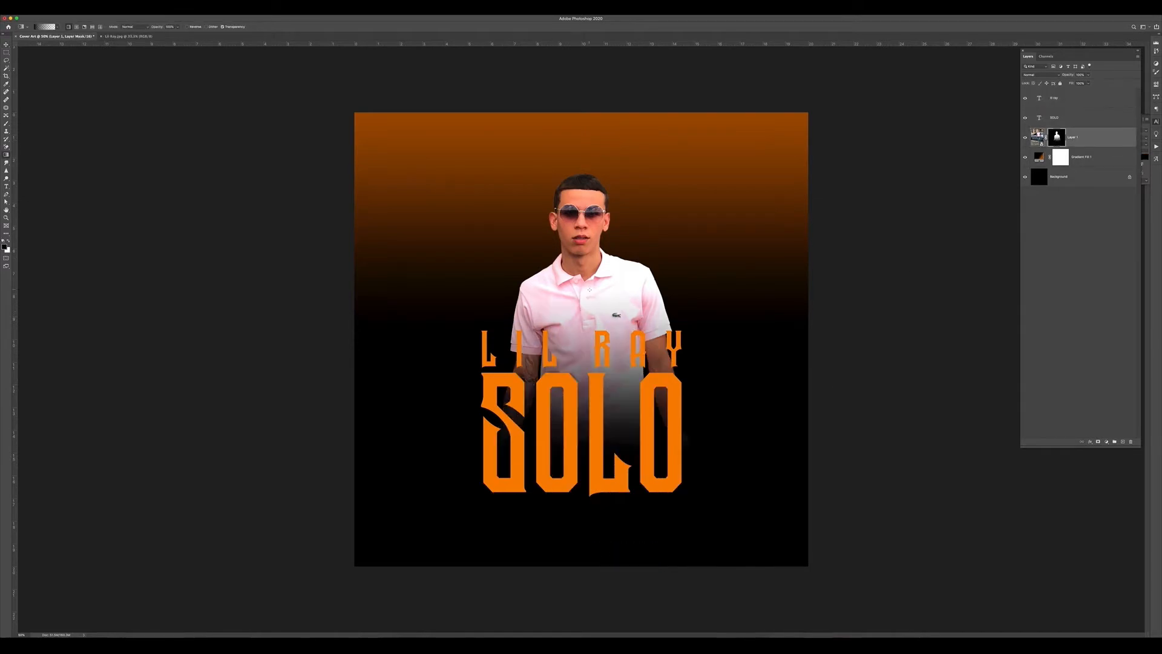
Nudge the portrait layer slightly to the left within the cover.
{"action": "left_click", "coordinate": [1037, 137]}
{"action": "key", "text": "v"}
{"action": "key", "text": "shift+Left"}
{"action": "key", "text": "shift+Left"}
{"action": "key", "text": "shift+Left"}
{"action": "key", "text": "shift+Left"}
{"action": "key", "text": "shift+Left"}
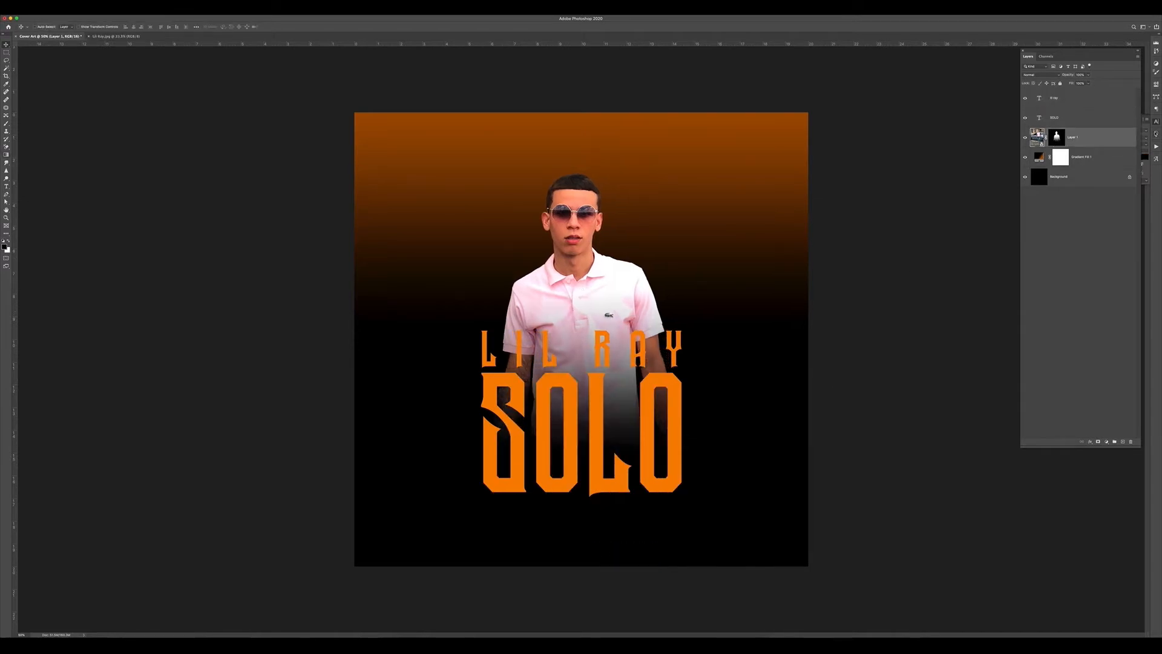
{"action": "key", "text": "shift+Right"}
{"action": "key", "text": "shift+Left"}
{"action": "key", "text": "shift+Right"}
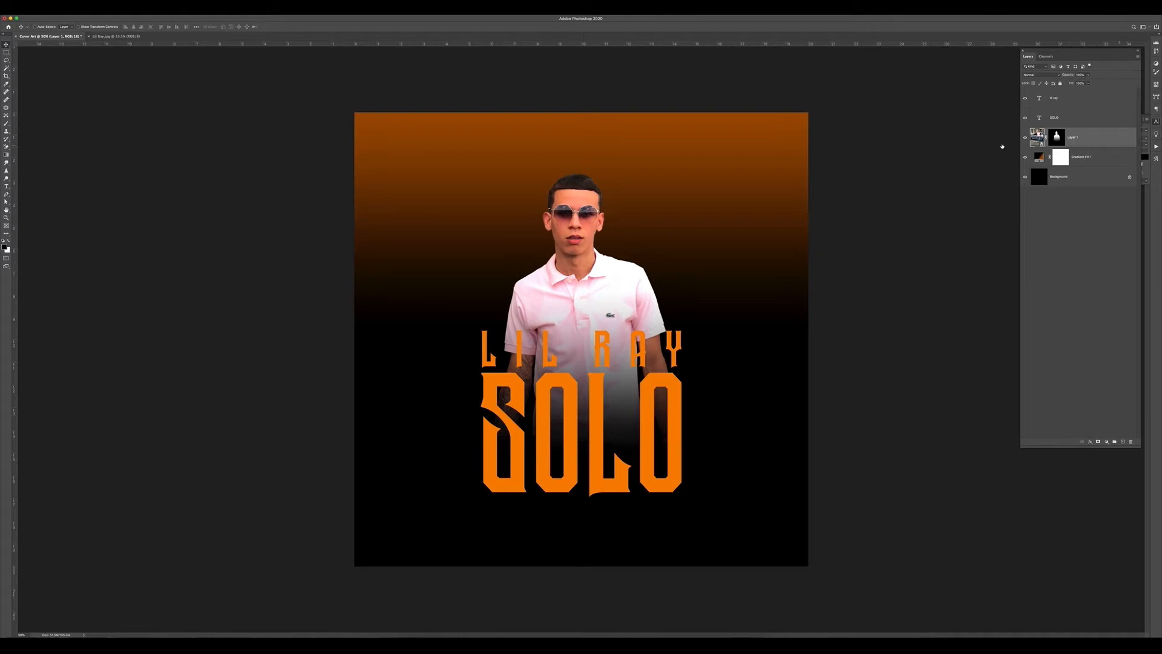
Add an Exposure adjustment with lowered exposure, clipped to the portrait layer and hidden by a black mask.
{"action": "left_click", "coordinate": [1106, 443]}
{"action": "left_click", "coordinate": [1120, 484]}
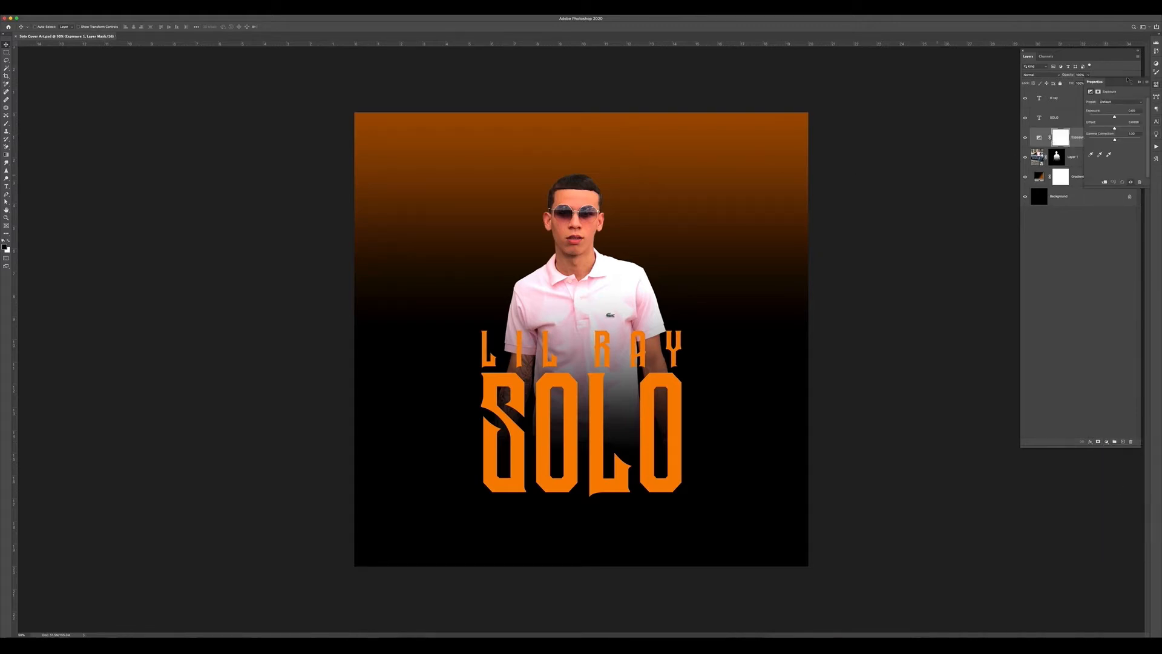
{"action": "left_click_drag", "start_coordinate": [1114, 116], "coordinate": [1098, 116]}
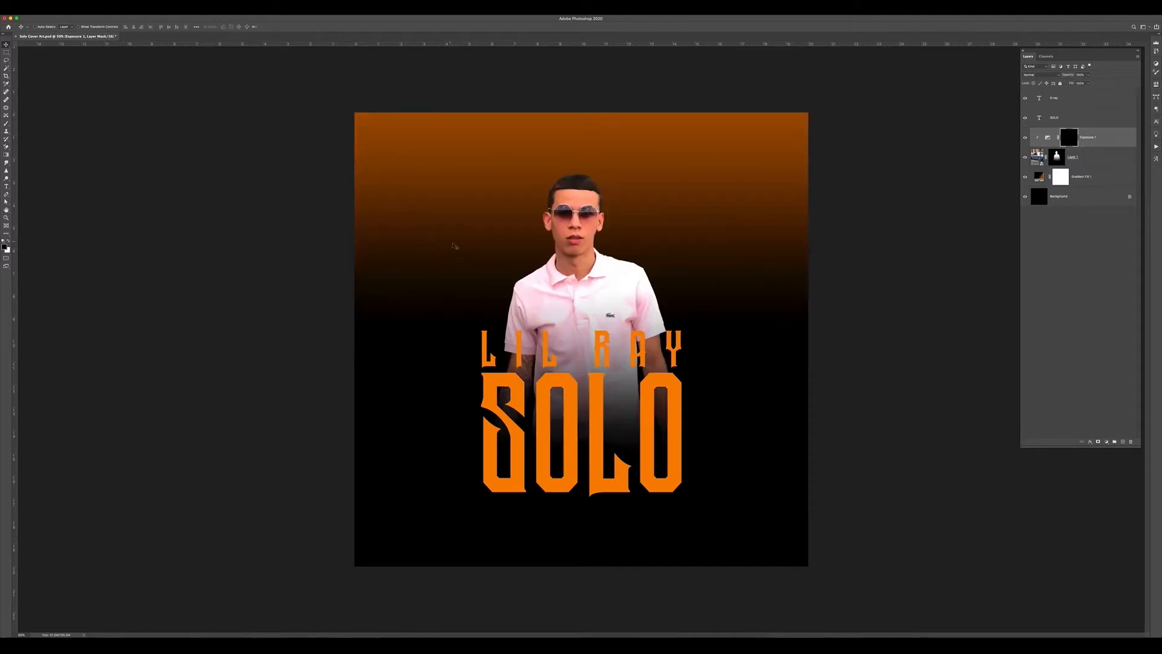
Paint white on the Exposure adjustment's mask to darken the shadow side of the face, neck and collar.
{"action": "key", "text": "super+plus"}
{"action": "key", "text": "super+plus"}
{"action": "key", "text": "b"}
{"action": "left_click_drag", "start_coordinate": [501, 151], "coordinate": [527, 291]}
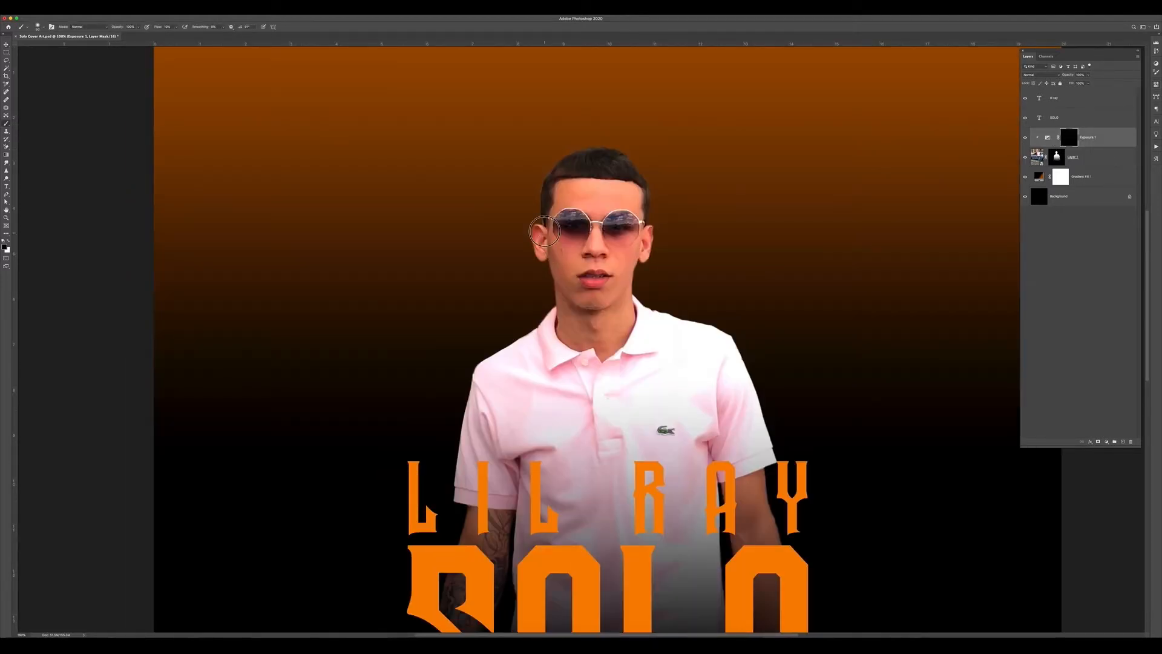
{"action": "key", "text": "x"}
{"action": "mouse_move", "coordinate": [563, 291]}
{"action": "left_mouse_down"}
{"action": "mouse_move", "coordinate": [572, 320]}
{"action": "mouse_move", "coordinate": [560, 313]}
{"action": "mouse_move", "coordinate": [590, 351]}
{"action": "left_mouse_up"}
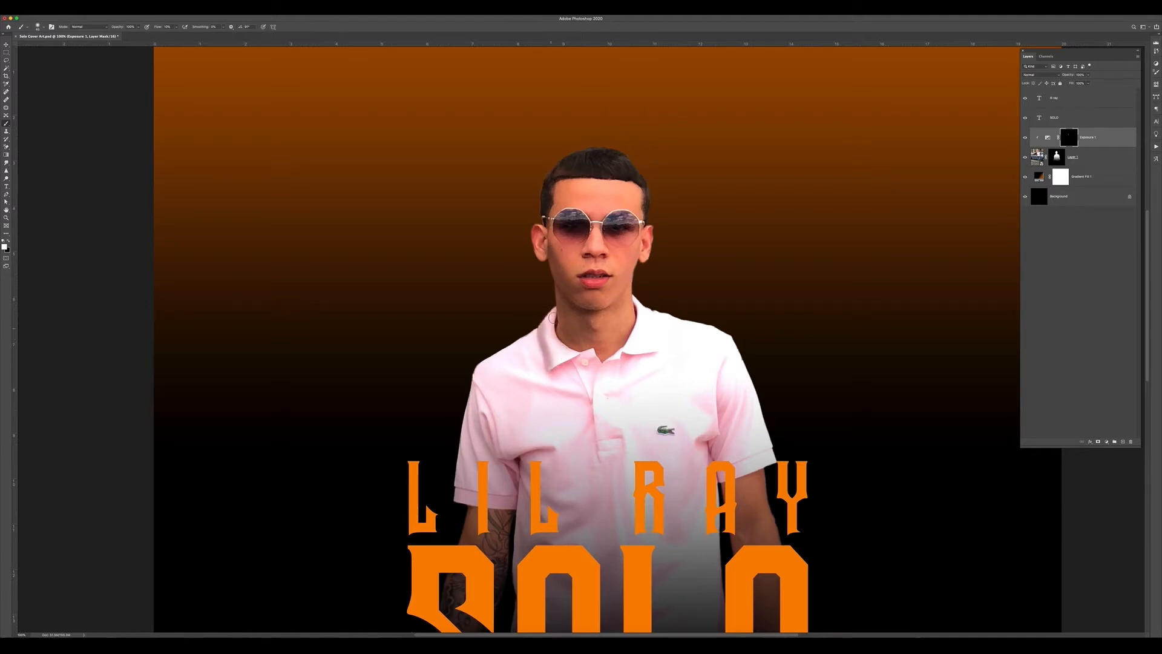
{"action": "scroll", "coordinate": [497, 314], "scroll_direction": "down", "scroll_amount": 5}
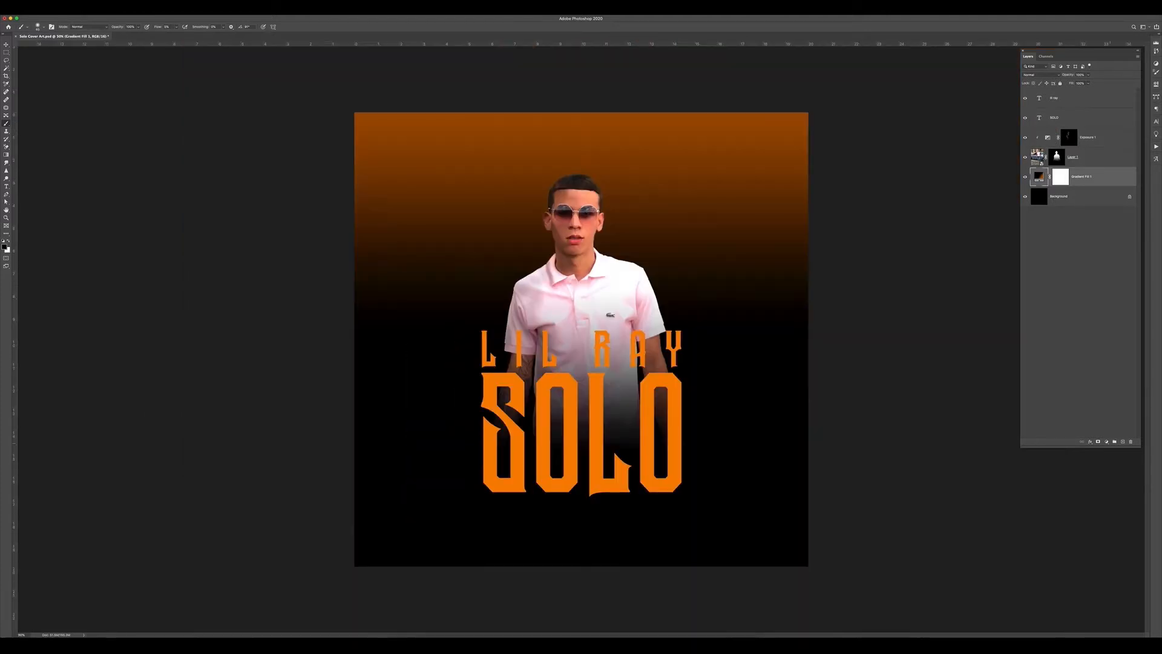
Add a salmon-pink Solid Color fill layer above the gradient fill.
{"action": "left_click", "coordinate": [1107, 441]}
{"action": "left_click", "coordinate": [1113, 443]}
{"action": "left_click", "coordinate": [784, 362]}
{"action": "mouse_move", "coordinate": [838, 378]}
{"action": "left_mouse_down"}
{"action": "mouse_move", "coordinate": [814, 392]}
{"action": "mouse_move", "coordinate": [800, 360]}
{"action": "left_mouse_up"}
{"action": "left_click", "coordinate": [901, 346]}
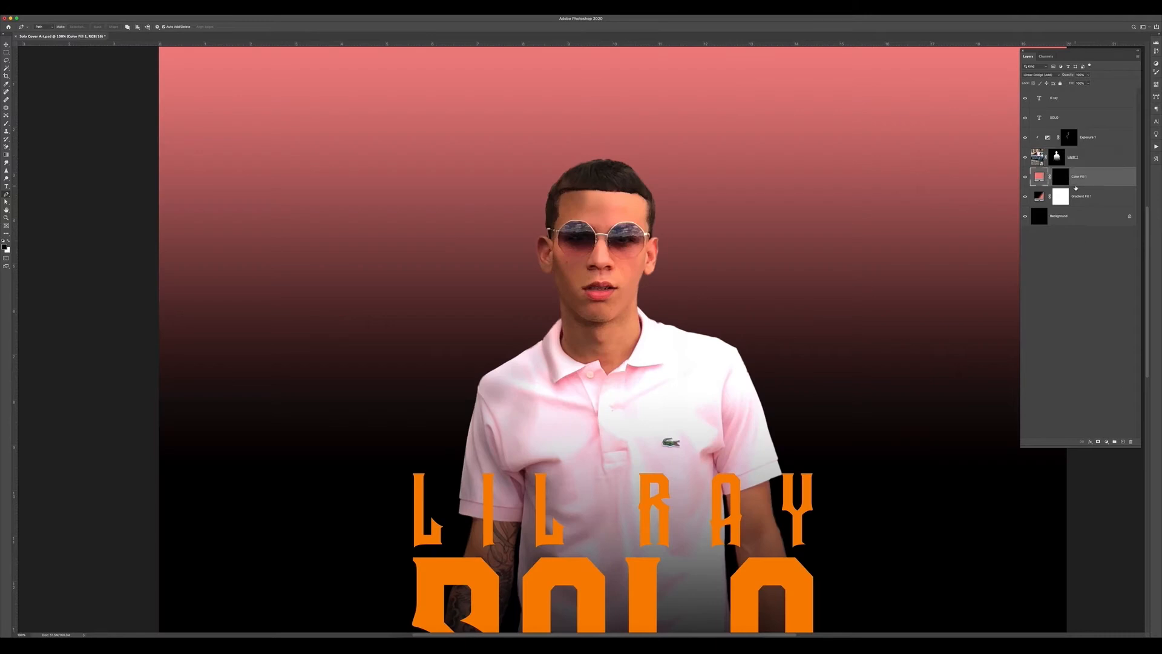
Duplicate the pink fill above the Exposure adjustment, outline the left sunglasses lens and fill it in the copy's mask.
{"action": "left_click_drag", "start_coordinate": [1075, 189], "coordinate": [1076, 128]}
{"action": "key", "text": "super+plus"}
{"action": "left_click", "coordinate": [536, 130]}
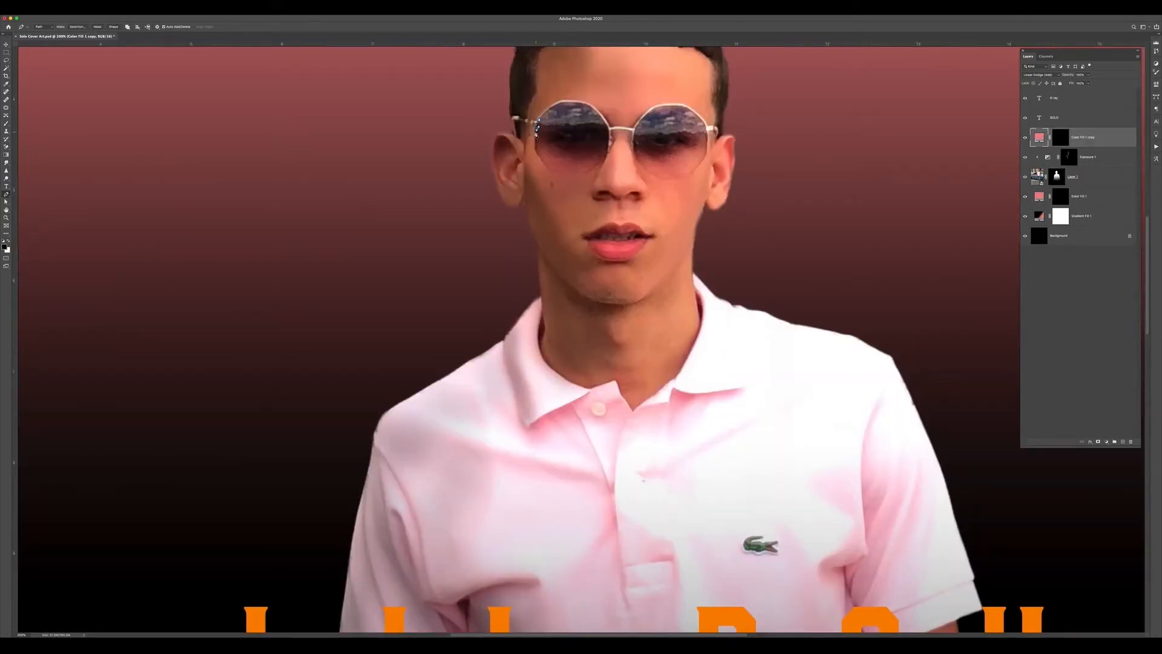
{"action": "left_click", "coordinate": [592, 168]}
{"action": "left_click", "coordinate": [603, 118]}
{"action": "key", "text": "super+BackSpace"}
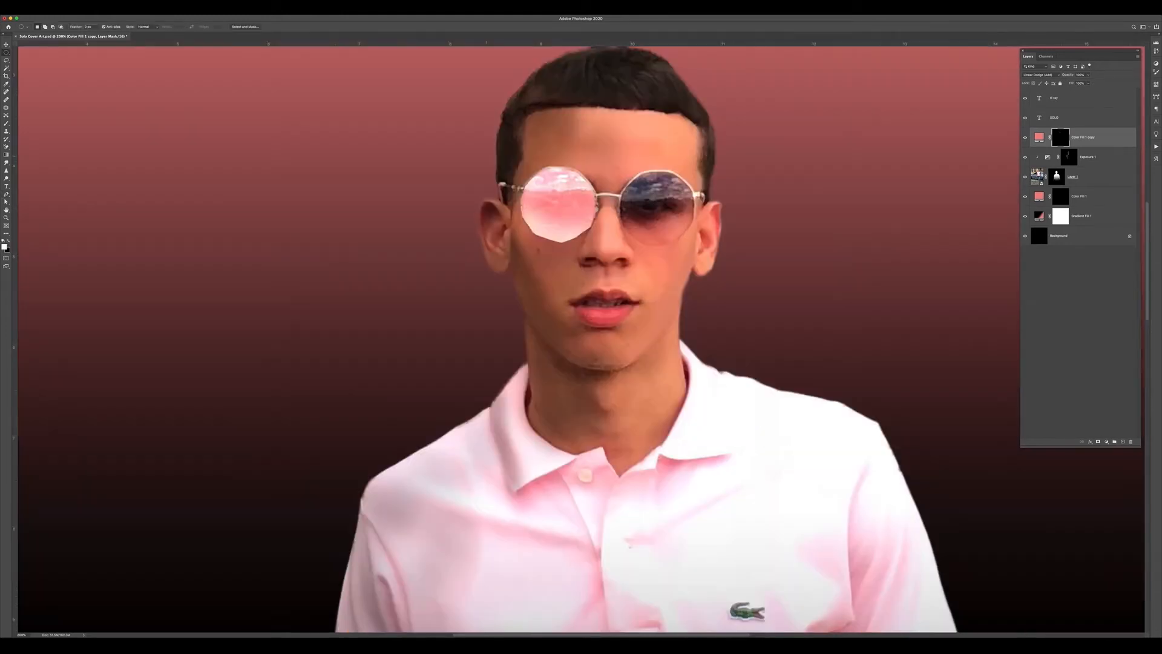
Extend the pink fill to the other sunglasses lens and compare the glasses with the tint shown and hidden.
{"action": "mouse_move", "coordinate": [527, 169]}
{"action": "left_mouse_down"}
{"action": "mouse_move", "coordinate": [605, 250]}
{"action": "mouse_move", "coordinate": [568, 231]}
{"action": "mouse_move", "coordinate": [520, 243]}
{"action": "left_mouse_up"}
{"action": "key", "text": "super+t"}
{"action": "key", "text": "Return"}
{"action": "key", "text": "super+0"}
{"action": "left_click", "coordinate": [1024, 138]}
{"action": "left_click", "coordinate": [1024, 137]}
{"action": "left_click", "coordinate": [1024, 138]}
{"action": "left_click", "coordinate": [1025, 137]}
{"action": "left_click", "coordinate": [1025, 139]}
{"action": "left_click", "coordinate": [1025, 139]}
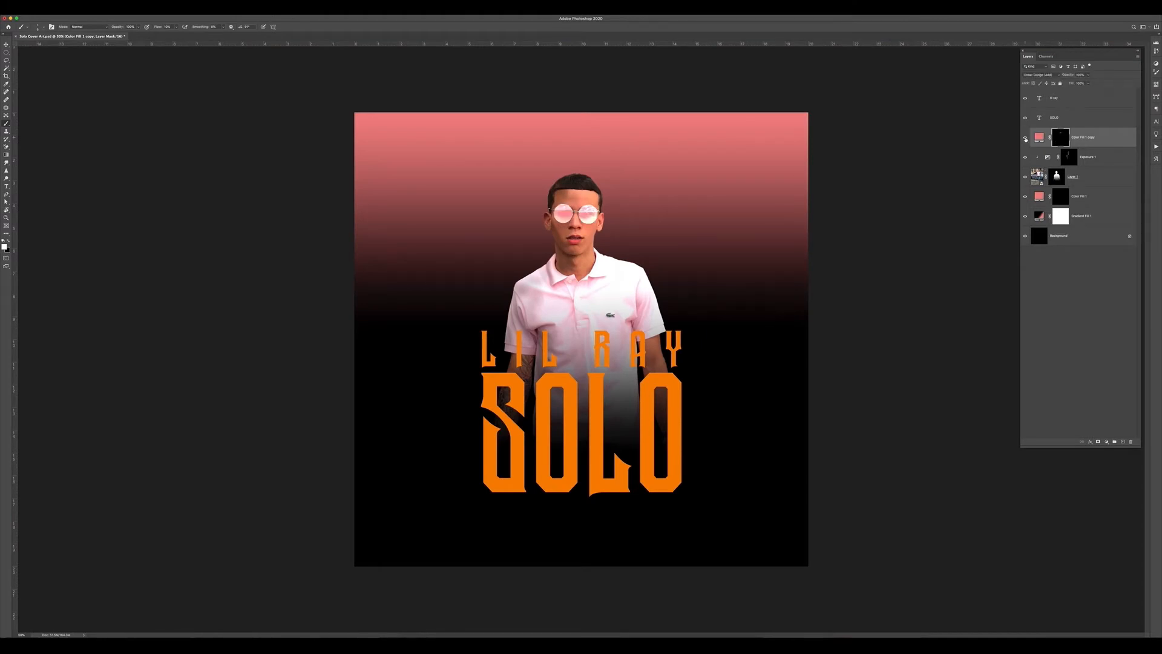
Duplicate the pink glasses layer, place the copy below it in black, and choose the Gradient tool for the pink layer's mask.
{"action": "key", "text": "super+j"}
{"action": "left_click_drag", "start_coordinate": [1093, 142], "coordinate": [1108, 168]}
{"action": "double_click", "coordinate": [1039, 156]}
{"action": "left_click", "coordinate": [771, 417]}
{"action": "key", "text": "Return"}
{"action": "left_click", "coordinate": [1060, 137]}
{"action": "key", "text": "g"}
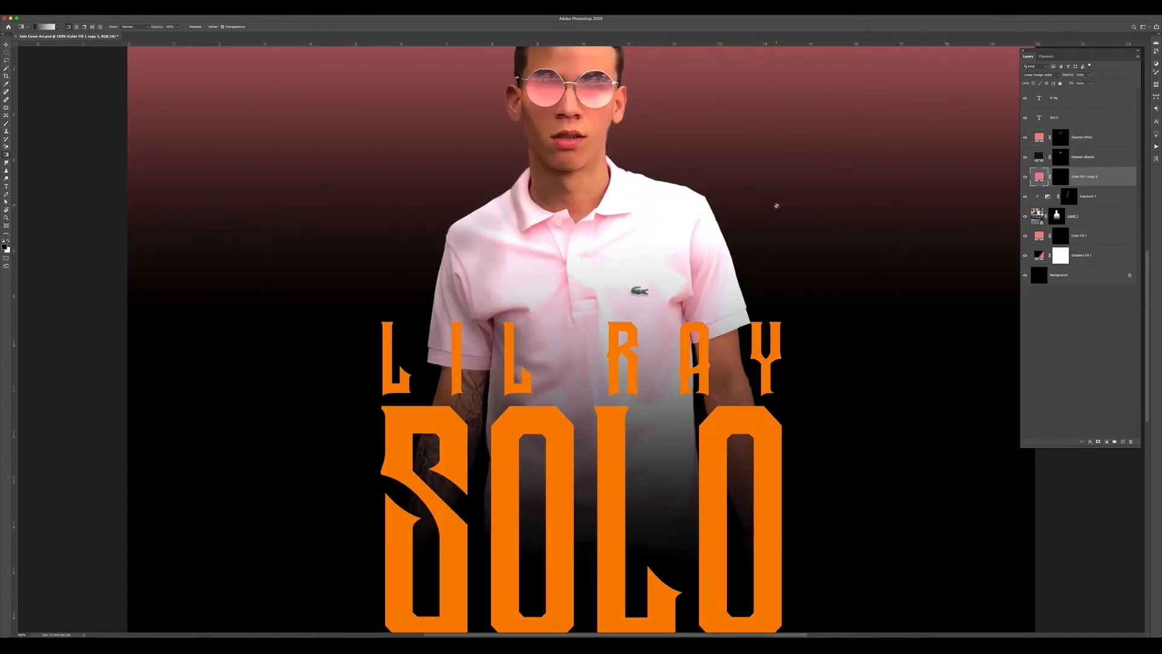
Paint pink highlights along the edges of the face and shirt on the new pink fill layer's mask.
{"action": "key", "text": "b"}
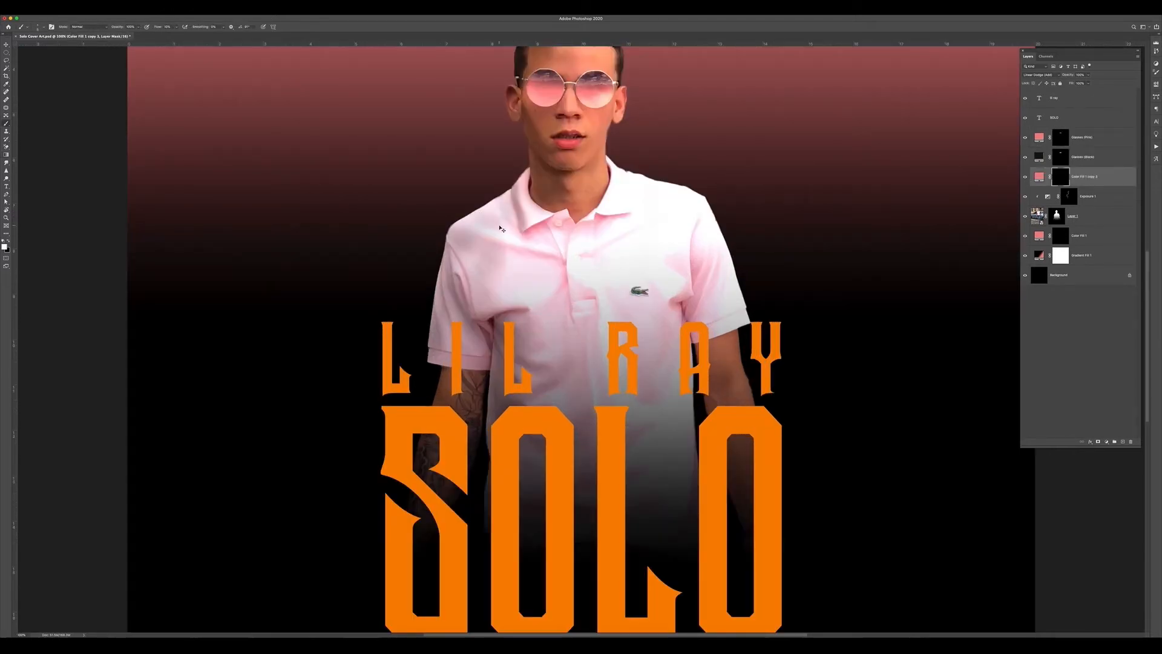
{"action": "key", "text": "super+plus"}
{"action": "left_click_drag", "start_coordinate": [500, 228], "coordinate": [447, 354]}
{"action": "key", "text": "super+minus"}
{"action": "key", "text": "super+minus"}
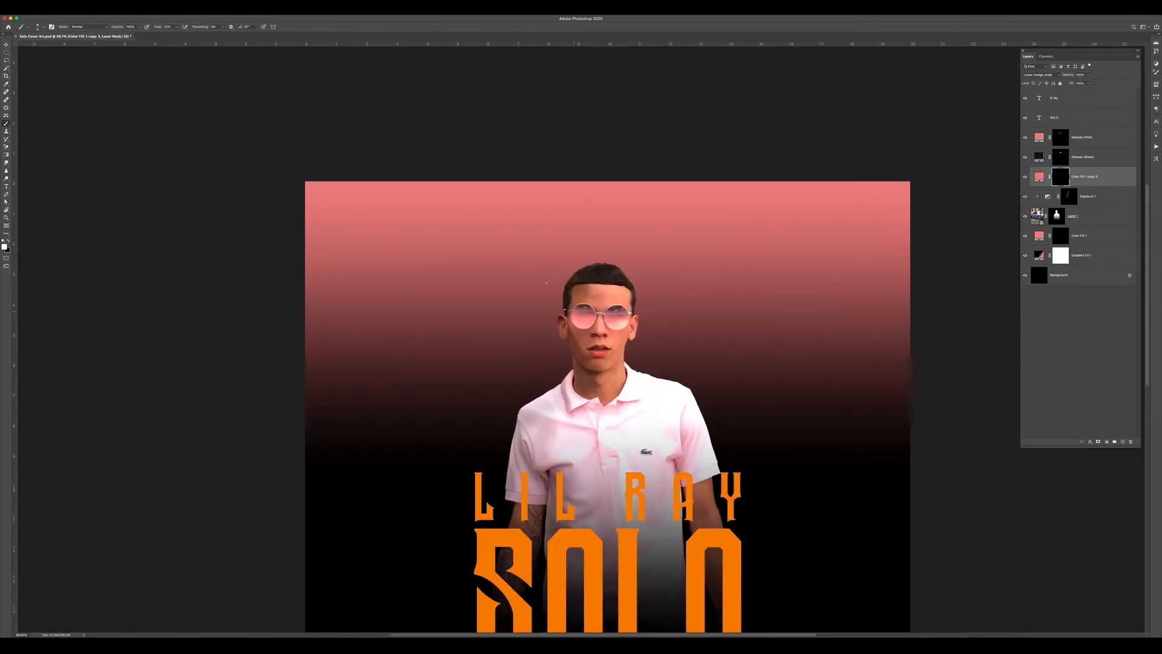
{"action": "key", "text": "super+plus"}
{"action": "key", "text": "super+plus"}
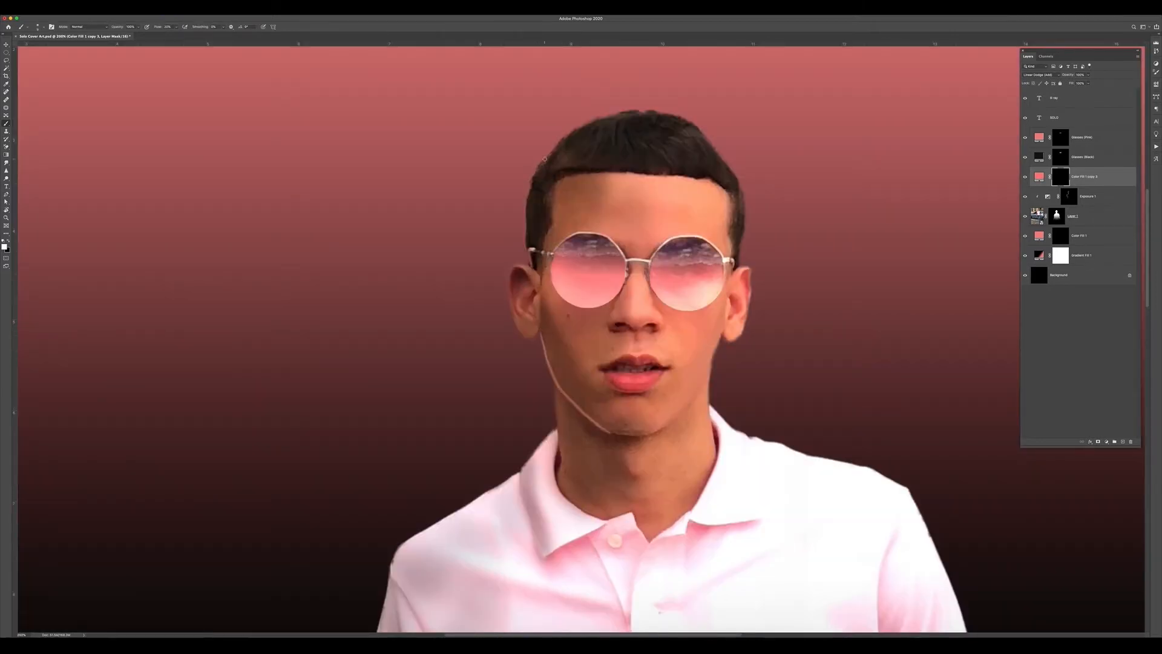
{"action": "scroll", "coordinate": [524, 205], "scroll_direction": "down", "scroll_amount": 5}
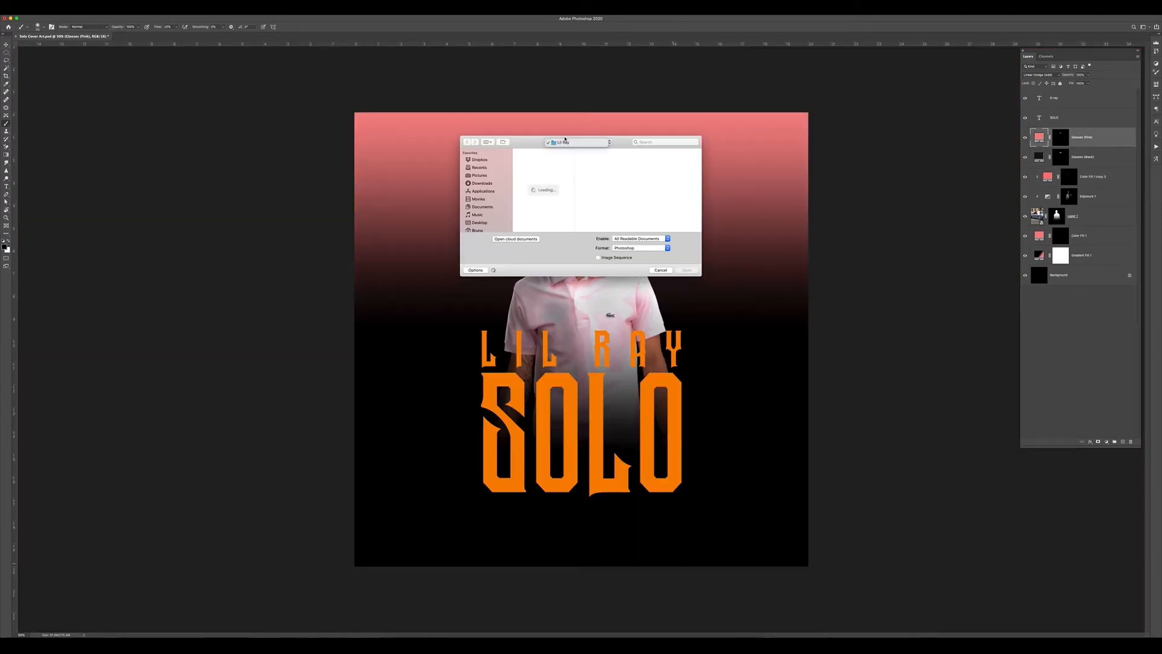
Open the parental advisory explicit content logo PNG from the Stock folder.
{"action": "left_click", "coordinate": [485, 219]}
{"action": "left_click", "coordinate": [525, 189]}
{"action": "scroll", "coordinate": [605, 182], "scroll_direction": "down", "scroll_amount": 10}
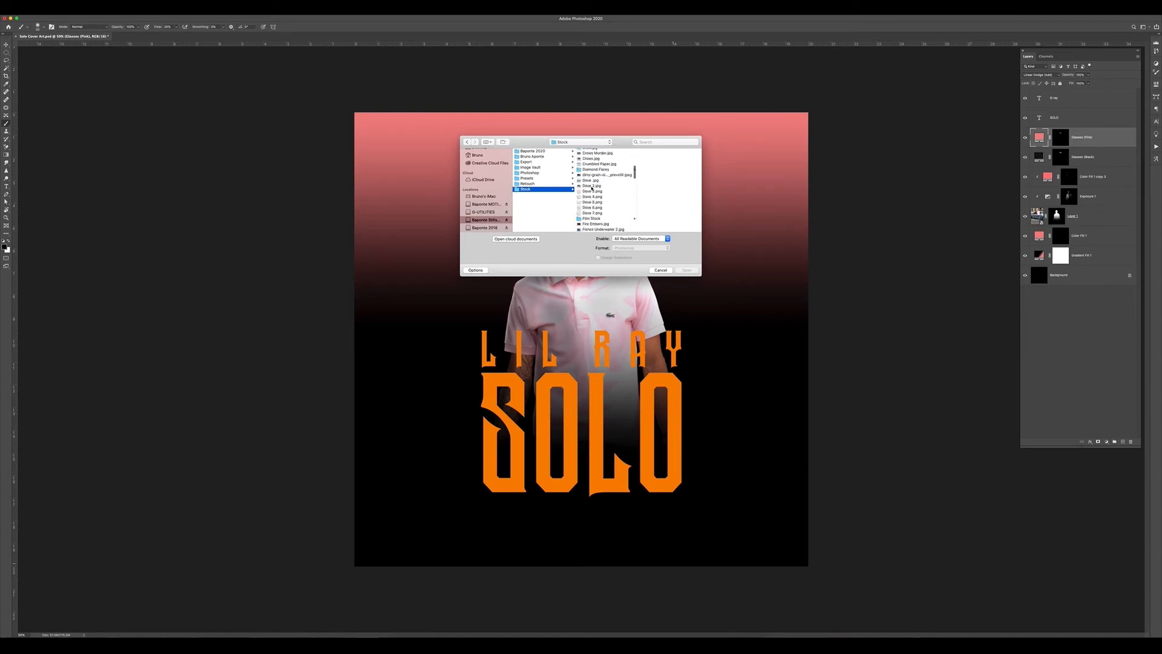
{"action": "left_click", "coordinate": [605, 157]}
{"action": "left_click", "coordinate": [604, 162]}
{"action": "left_click", "coordinate": [685, 270]}
Bring the advisory logo into the cover as a smart object, scale it to 25% and place it in the lower-right corner.
{"action": "key", "text": "v"}
{"action": "left_click_drag", "start_coordinate": [640, 262], "coordinate": [607, 385]}
{"action": "right_click", "coordinate": [1103, 94]}
{"action": "left_click", "coordinate": [1072, 173]}
{"action": "key", "text": "super+t"}
{"action": "type", "text": "25"}
{"action": "key", "text": "Return"}
{"action": "left_click_drag", "start_coordinate": [594, 341], "coordinate": [769, 528]}
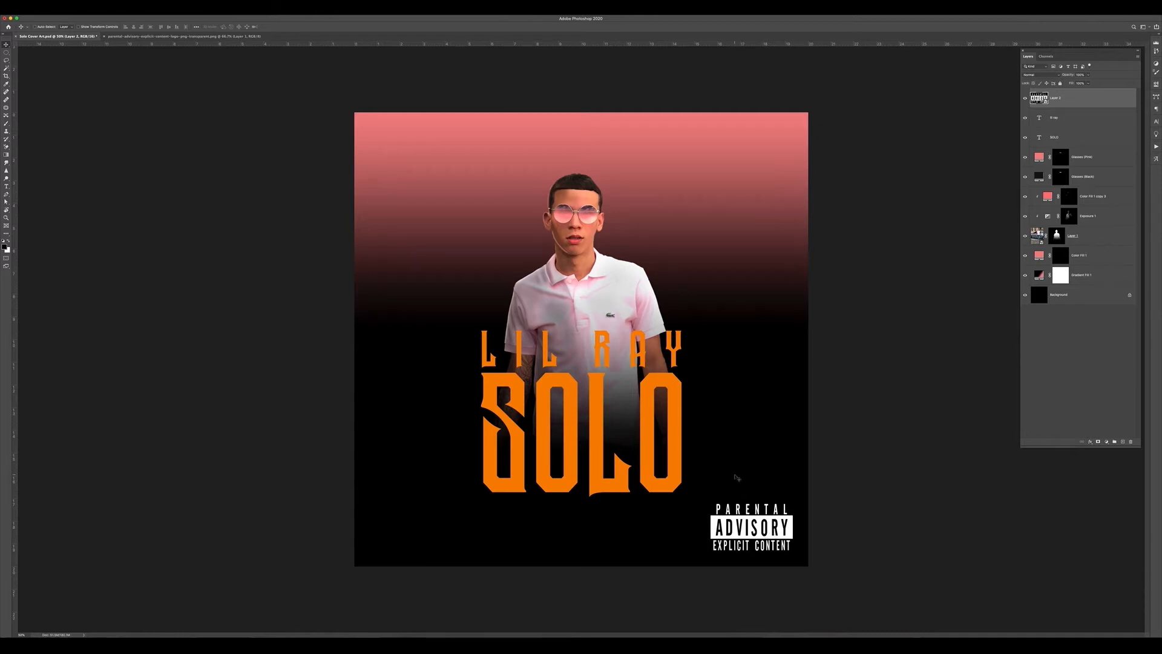
Try other colours on the artist name text, including the orange sampled from the SOLO lettering.
{"action": "key", "text": "super+plus"}
{"action": "key", "text": "super+plus"}
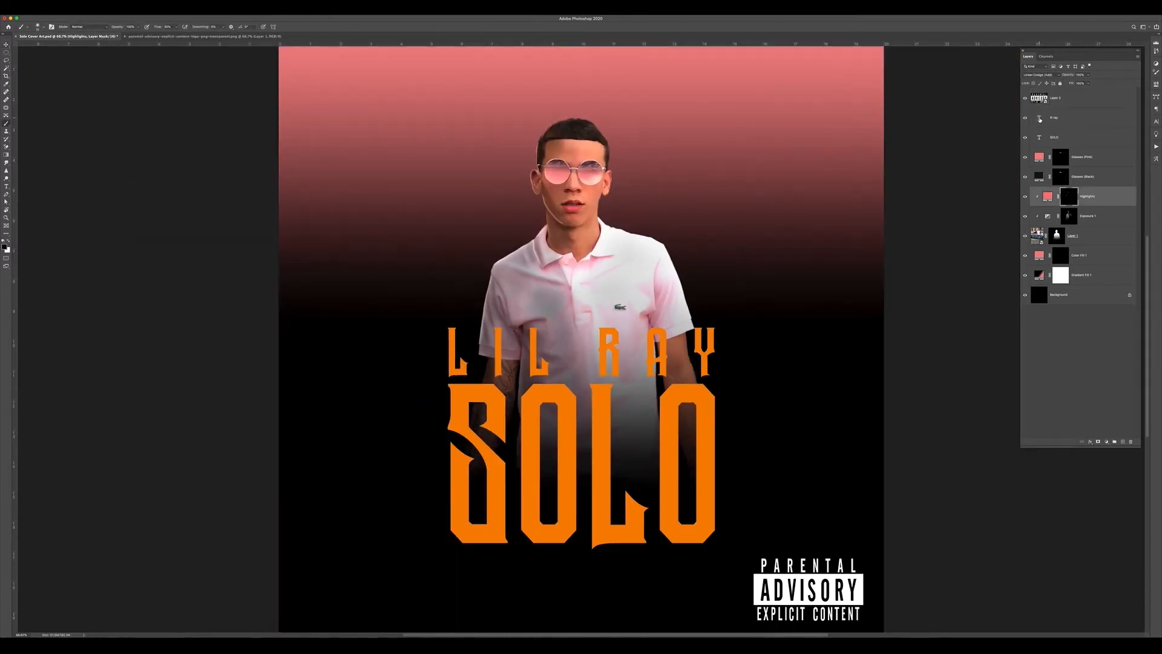
{"action": "double_click", "coordinate": [1039, 118]}
{"action": "left_click", "coordinate": [1156, 122]}
{"action": "left_click", "coordinate": [1140, 157]}
{"action": "left_click", "coordinate": [771, 350]}
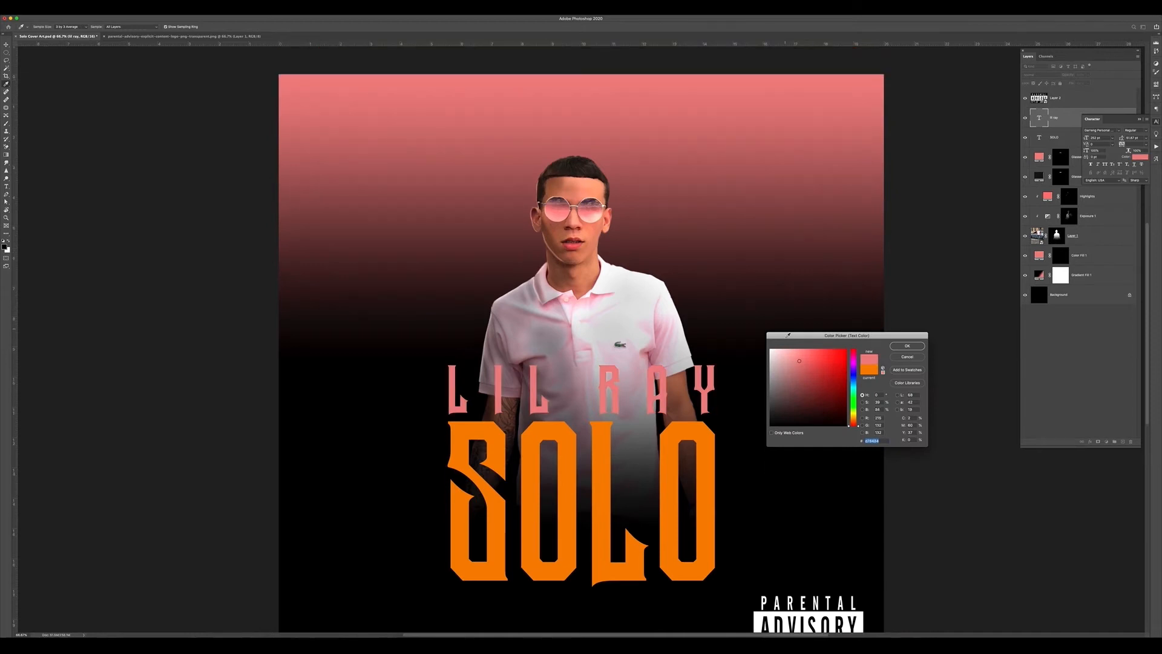
{"action": "left_click", "coordinate": [703, 436]}
{"action": "left_click", "coordinate": [907, 345]}
{"action": "left_click", "coordinate": [1156, 122]}
Change the second word of the artist name to white.
{"action": "left_click_drag", "start_coordinate": [724, 389], "coordinate": [598, 385]}
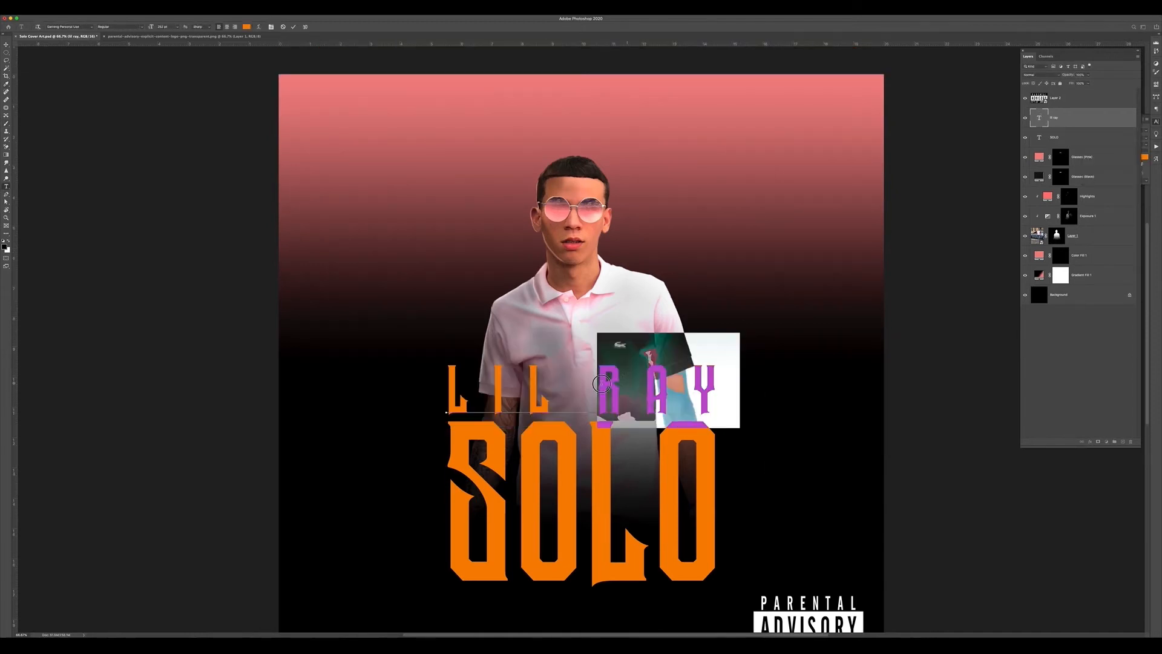
{"action": "left_click", "coordinate": [1156, 122]}
{"action": "left_click", "coordinate": [1140, 156]}
{"action": "left_click", "coordinate": [770, 350]}
{"action": "left_click", "coordinate": [907, 346]}
{"action": "key", "text": "super+Return"}
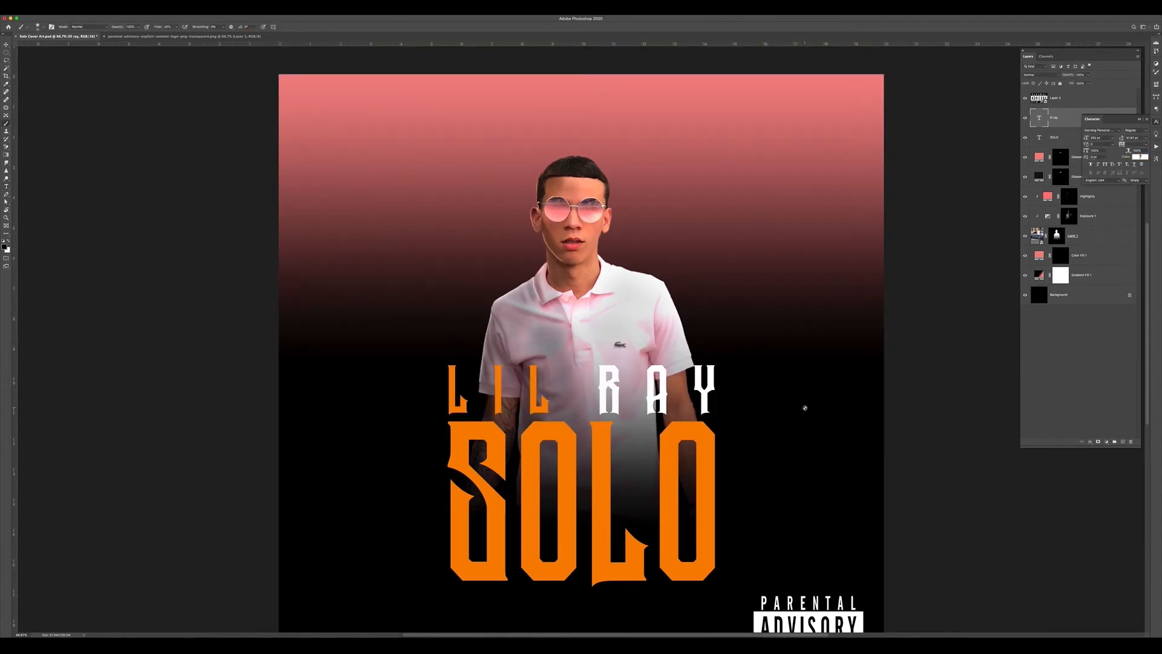
{"action": "key", "text": "super+minus"}
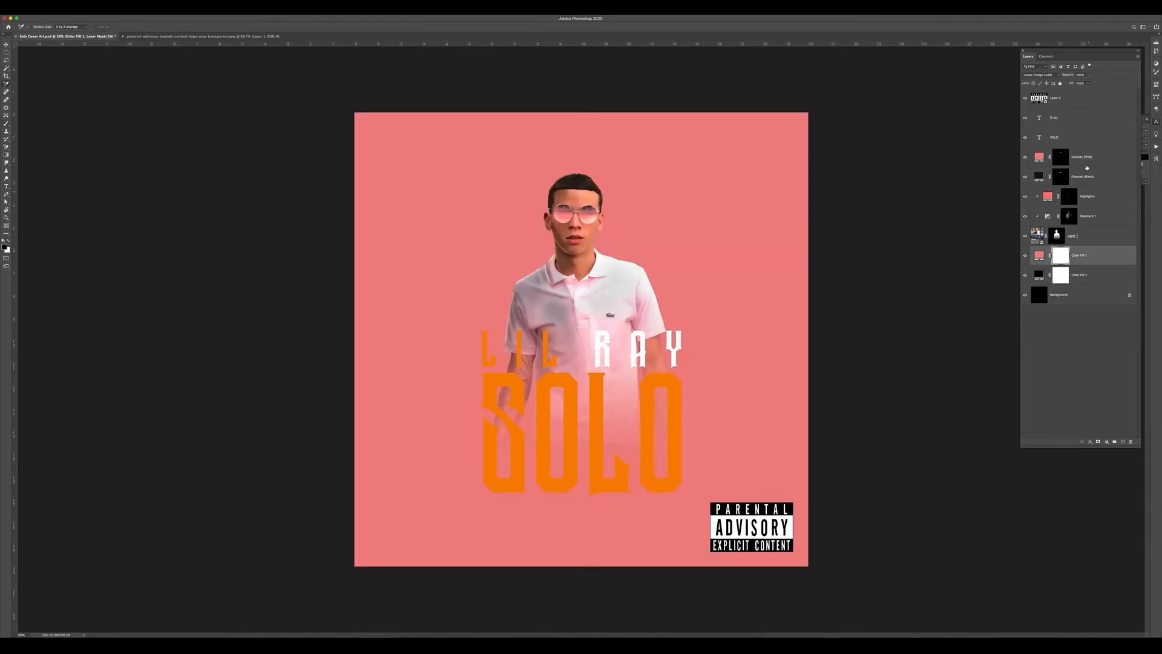
Set the Exposure adjustment layer's blend mode to Luminosity.
{"action": "left_click", "coordinate": [1083, 97]}
{"action": "left_click", "coordinate": [1090, 215]}
{"action": "left_click", "coordinate": [1040, 74]}
{"action": "left_click", "coordinate": [1028, 211]}
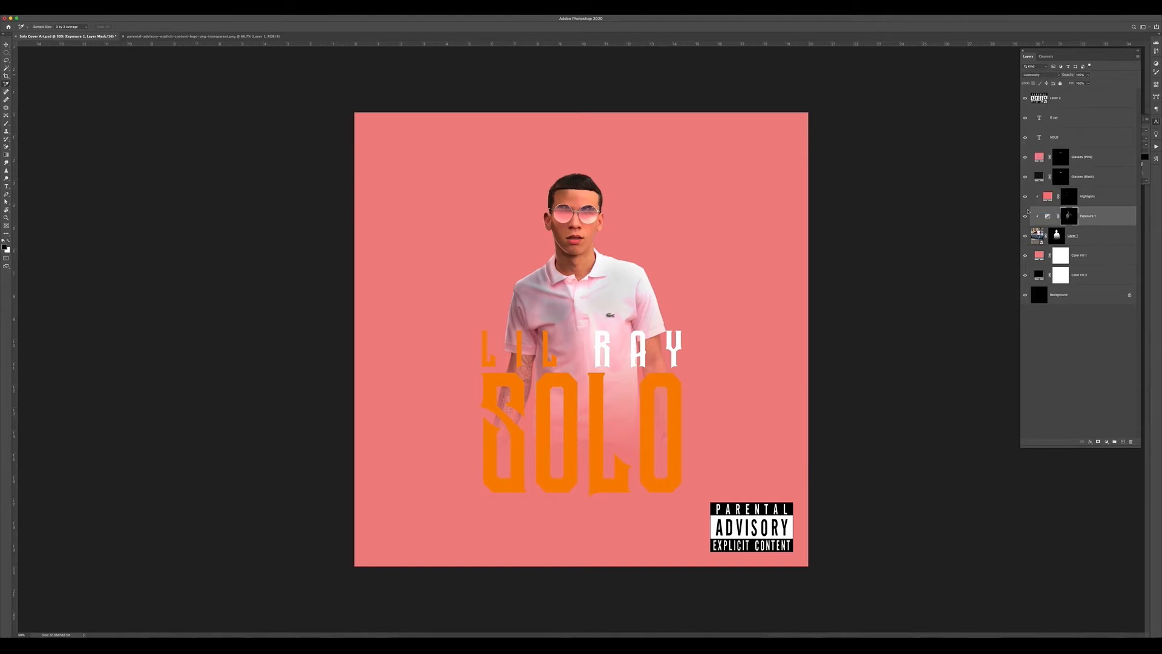
Set the parental advisory logo's blend mode to Subtract.
{"action": "left_click", "coordinate": [1084, 99]}
{"action": "left_click", "coordinate": [1041, 75]}
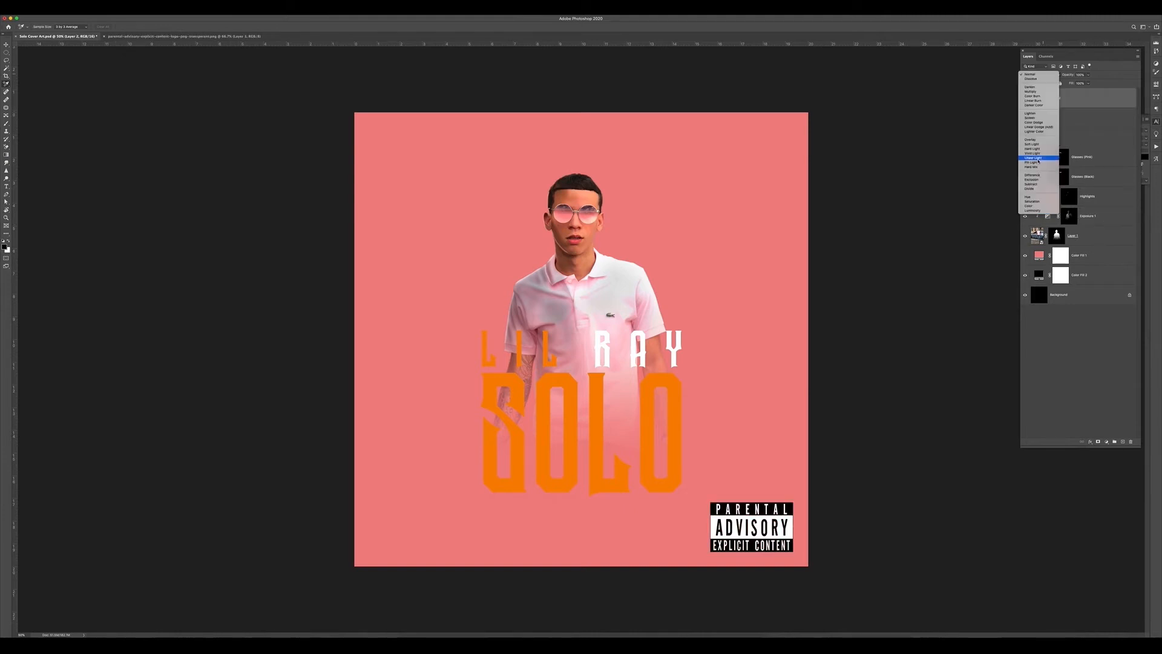
{"action": "left_click", "coordinate": [1031, 186]}
Paint on the Exposure layer's mask with a smaller brush to reduce the darkening on the shirt's shoulder and sleeve.
{"action": "left_click", "coordinate": [1088, 254]}
{"action": "key", "text": "g"}
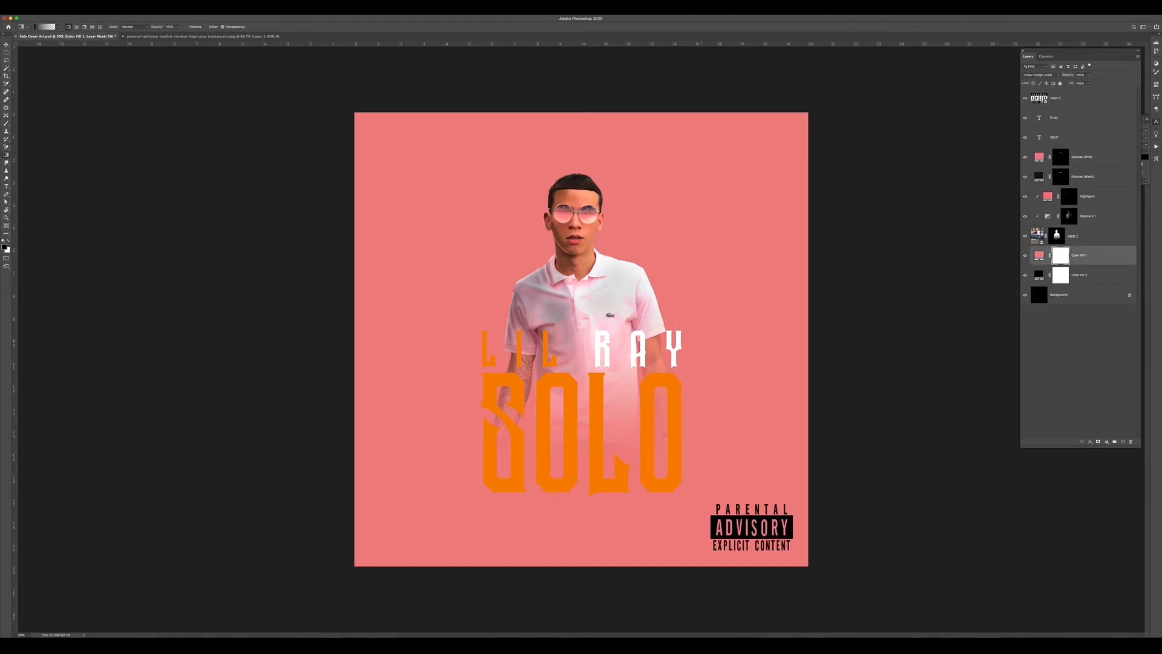
{"action": "key", "text": "super+equal"}
{"action": "left_click", "coordinate": [1069, 197]}
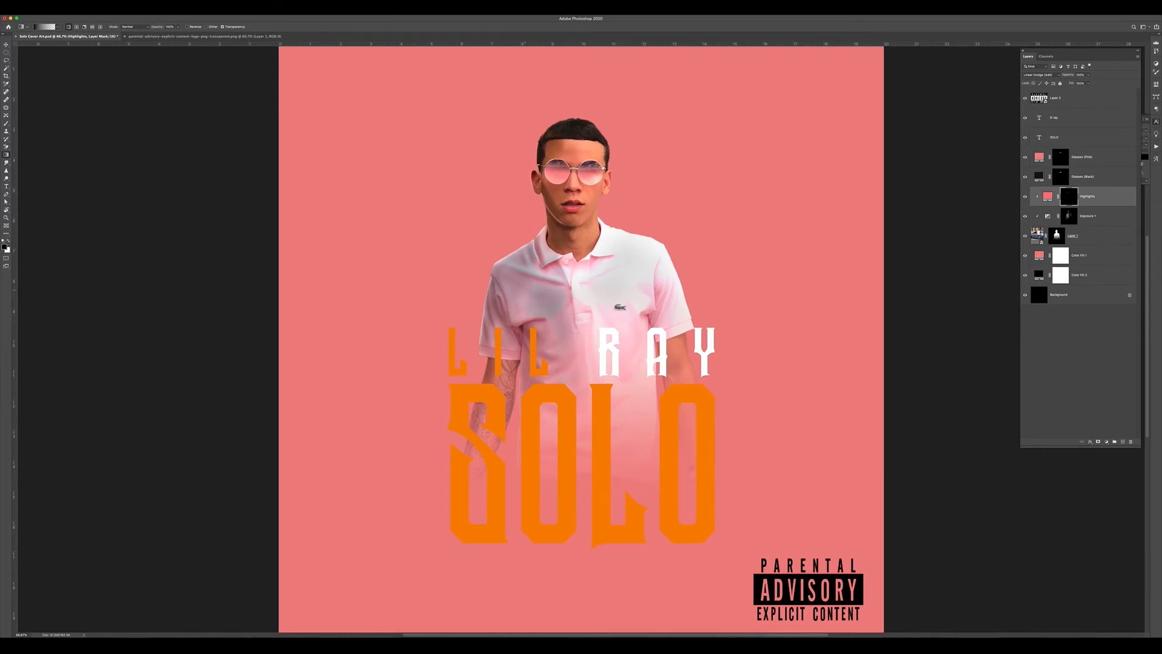
{"action": "key", "text": "b"}
{"action": "left_click", "coordinate": [1069, 216]}
{"action": "key", "text": "bracketleft"}
{"action": "mouse_move", "coordinate": [533, 295]}
{"action": "left_mouse_down"}
{"action": "mouse_move", "coordinate": [551, 295]}
{"action": "mouse_move", "coordinate": [520, 283]}
{"action": "left_mouse_up"}
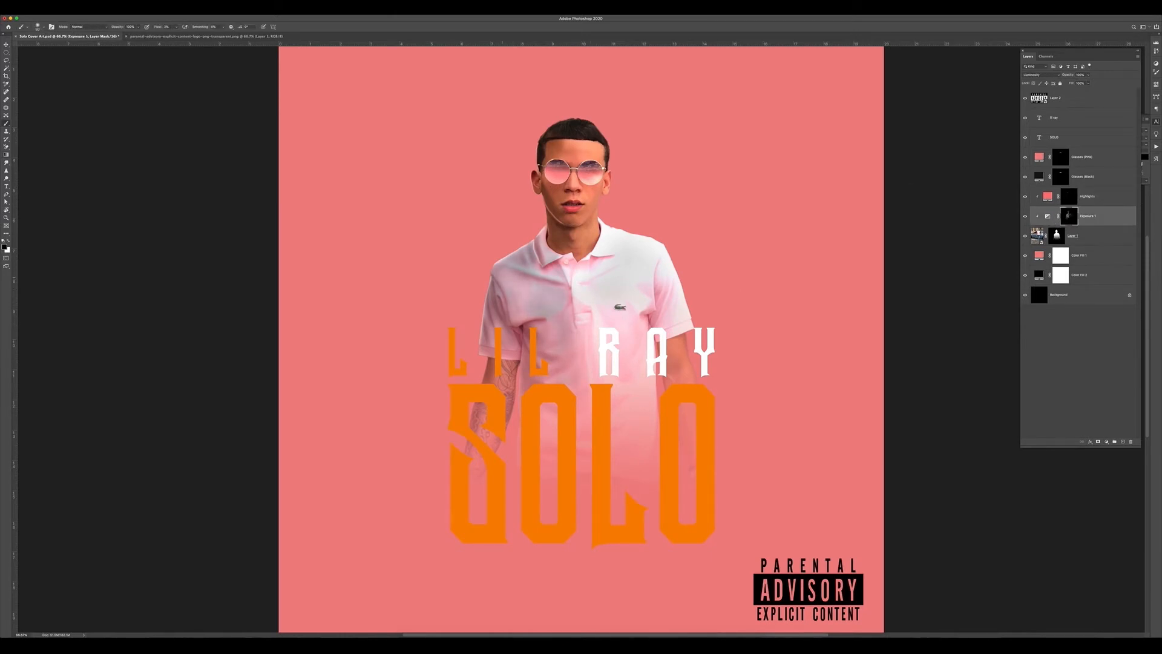
{"action": "left_click_drag", "start_coordinate": [501, 297], "coordinate": [487, 339]}
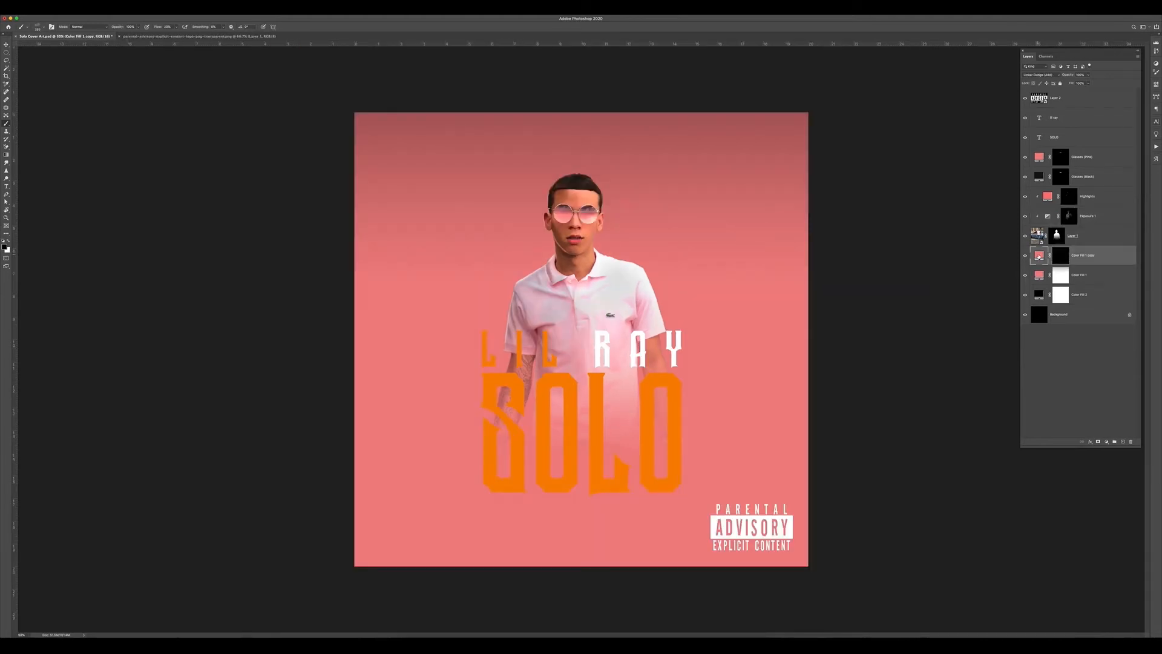
Make the copied background fill a brighter pink, invert its mask to white and set its blend mode to Normal.
{"action": "double_click", "coordinate": [1039, 255]}
{"action": "key", "text": "Return"}
{"action": "left_click", "coordinate": [1058, 255]}
{"action": "key", "text": "super+i"}
{"action": "left_click", "coordinate": [1039, 75]}
{"action": "left_click", "coordinate": [1036, 23]}
{"action": "left_click", "coordinate": [1039, 255]}
{"action": "left_click", "coordinate": [1059, 254]}
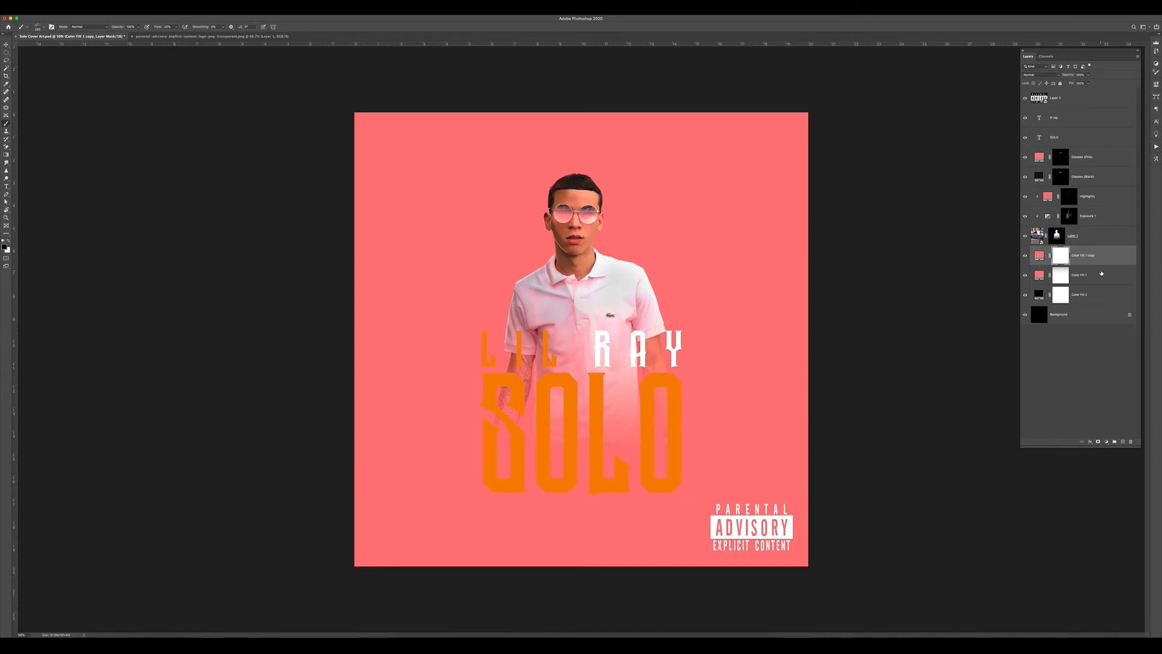
Duplicate the Color Fill 1 layer, move the copy above the brighter pink fill and invert its mask to black.
{"action": "left_click", "coordinate": [1103, 278]}
{"action": "key", "text": "super+j"}
{"action": "left_click_drag", "start_coordinate": [1102, 277], "coordinate": [1102, 249]}
{"action": "left_click", "coordinate": [1058, 254]}
{"action": "key", "text": "super+i"}
{"action": "left_click", "coordinate": [1039, 255]}
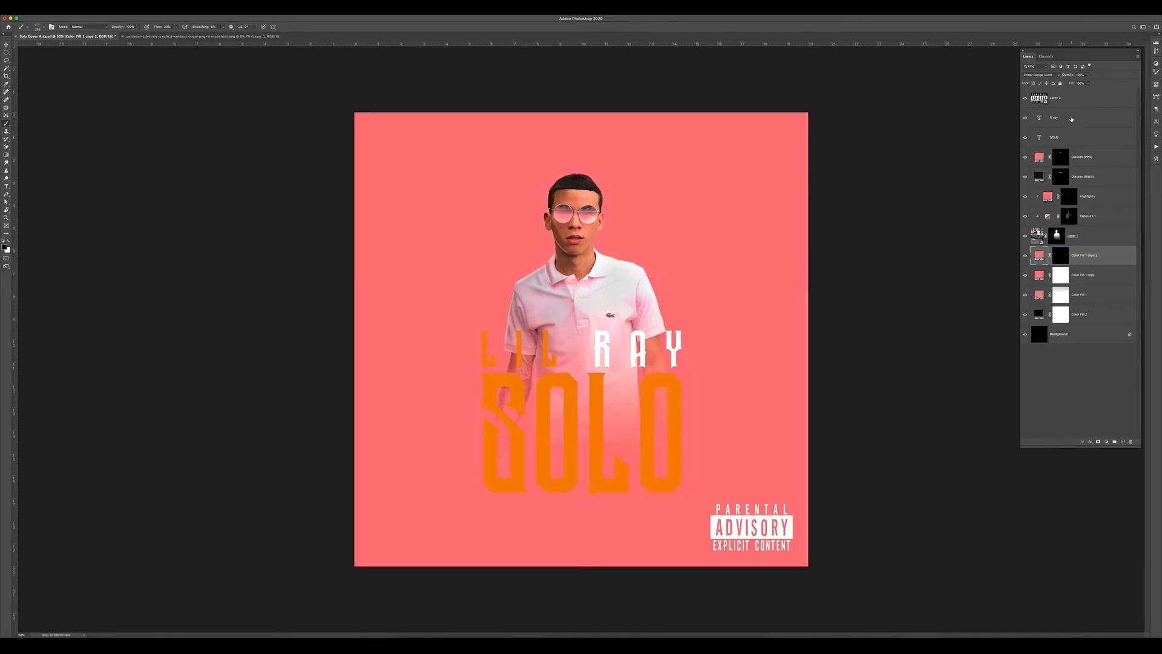
{"action": "left_click", "coordinate": [1039, 75]}
{"action": "left_click", "coordinate": [1039, 76]}
Enlarge the grunge brush and stamp texture into the new fill's mask at the cover's upper-left corner.
{"action": "left_click", "coordinate": [1059, 256]}
{"action": "key", "text": "bracketright"}
{"action": "key", "text": "bracketright"}
{"action": "key", "text": "bracketright"}
{"action": "key", "text": "bracketright"}
{"action": "key", "text": "bracketright"}
{"action": "key", "text": "bracketright"}
{"action": "key", "text": "bracketright"}
{"action": "key", "text": "bracketright"}
{"action": "key", "text": "bracketright"}
{"action": "key", "text": "bracketright"}
{"action": "left_click", "coordinate": [412, 170]}
Rotate the grunge brush tip between stamps and continue the texture across the top edge of the cover.
{"action": "right_click", "coordinate": [544, 155]}
{"action": "left_click_drag", "start_coordinate": [567, 170], "coordinate": [552, 178]}
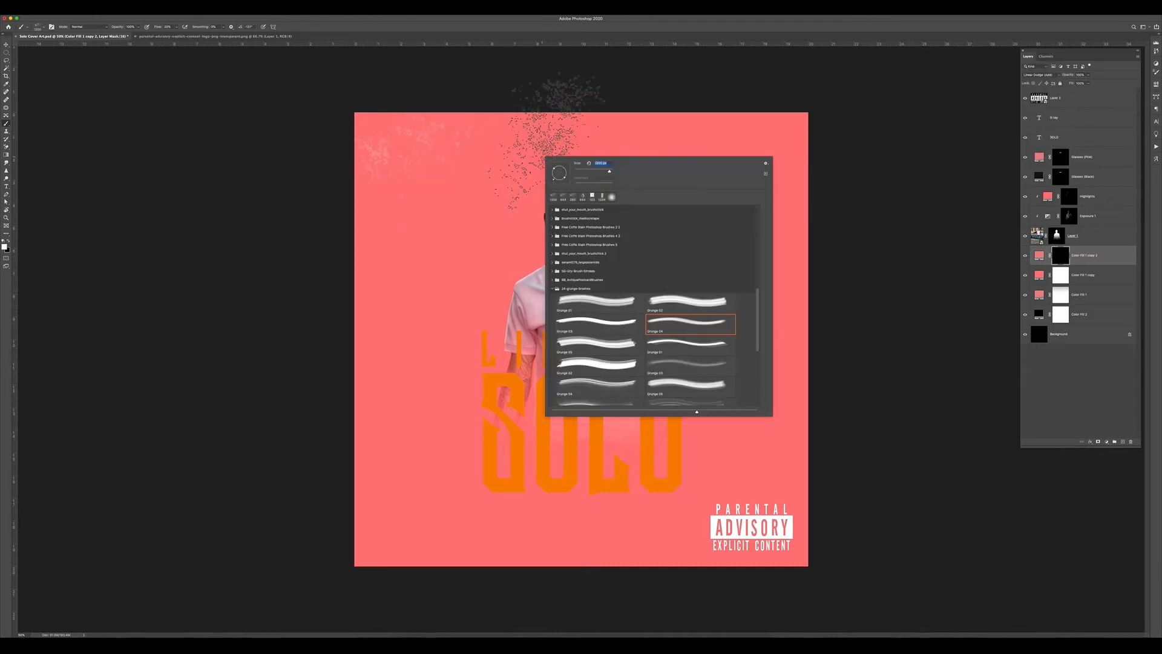
{"action": "left_click", "coordinate": [510, 156]}
{"action": "right_click", "coordinate": [706, 157]}
{"action": "left_click", "coordinate": [728, 168]}
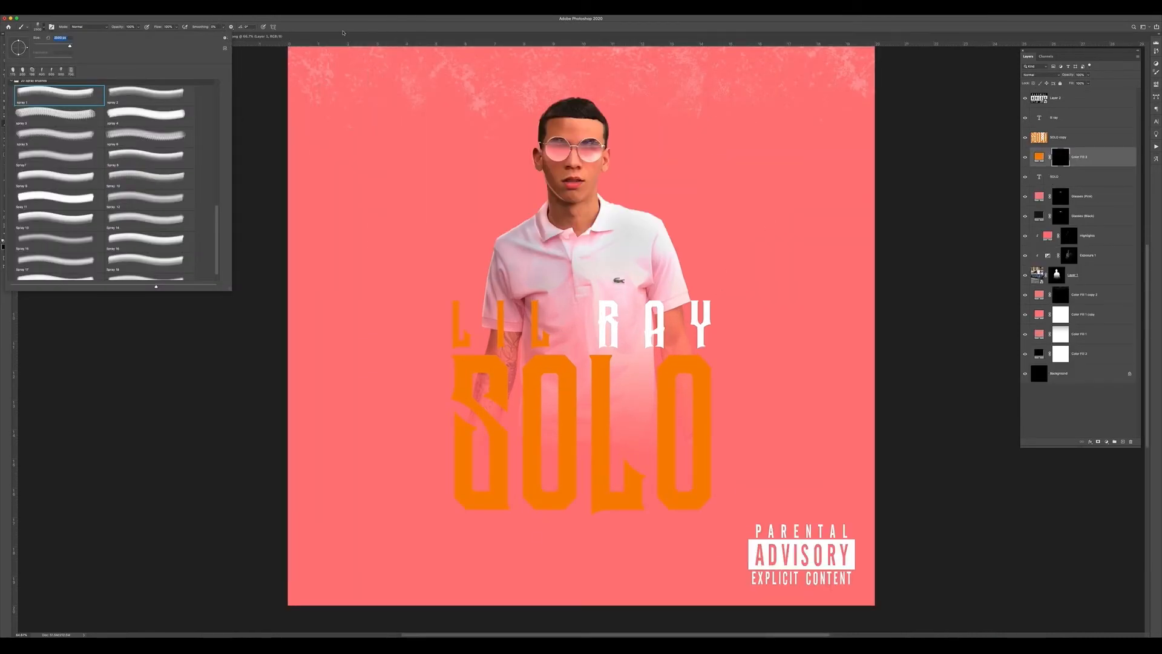
Stamp a white paint-drip shape at the base of the letter S in the orange Color Fill 3 mask.
{"action": "key", "text": "Return"}
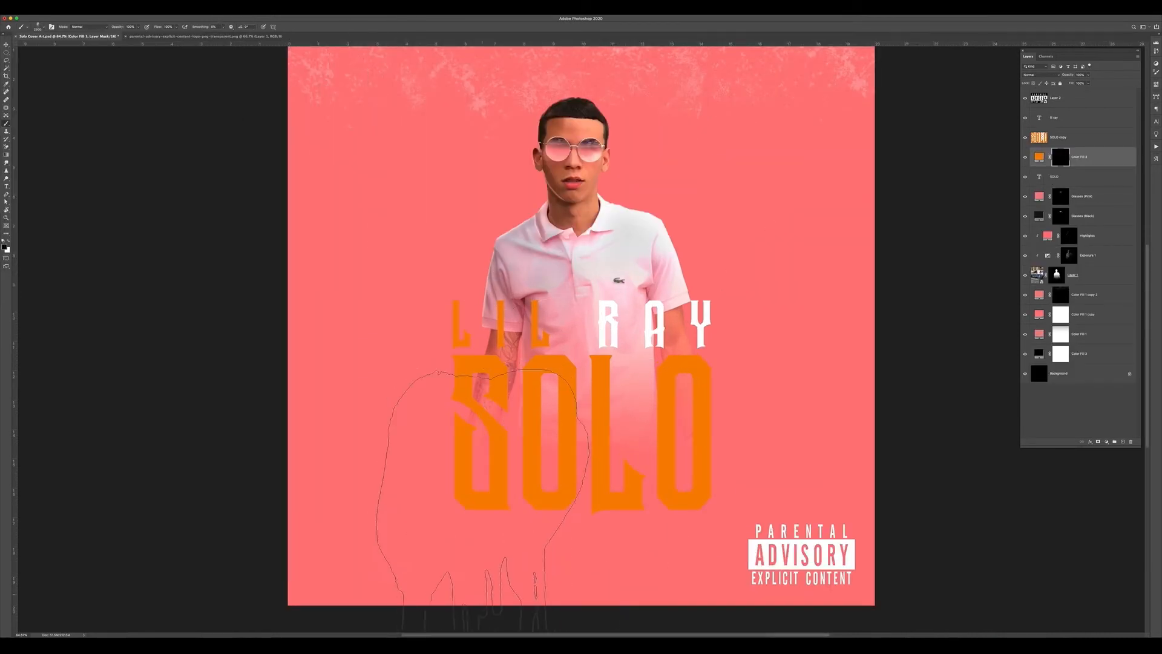
{"action": "key", "text": "bracketright"}
{"action": "key", "text": "x"}
{"action": "left_click", "coordinate": [488, 513]}
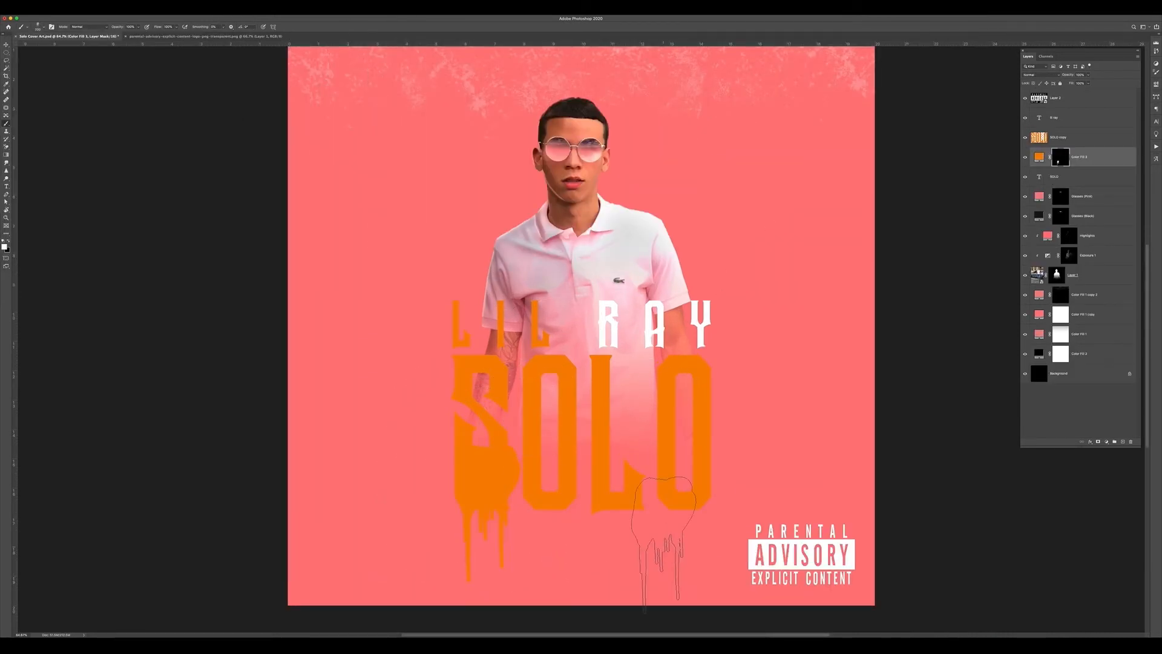
Load the SOLO lettering as an inverted selection and paint black with a small round brush to remove excess drip paint around the S.
{"action": "left_click", "coordinate": [1039, 138], "text": "super"}
{"action": "key", "text": "super+shift+i"}
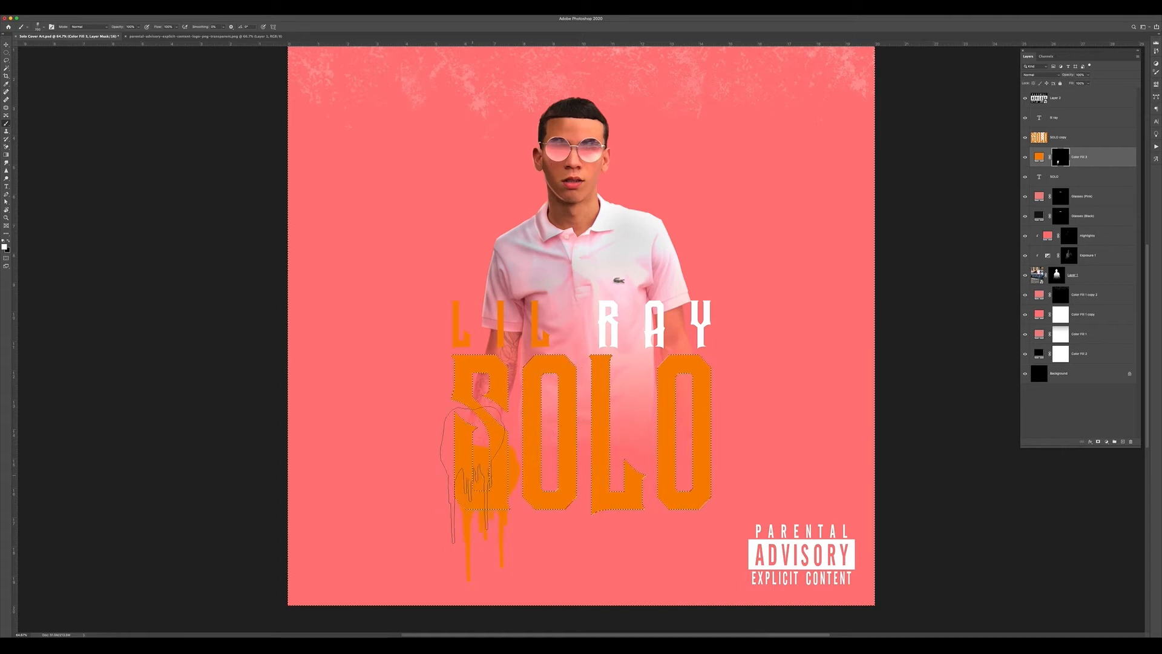
{"action": "right_click", "coordinate": [462, 476]}
{"action": "double_click", "coordinate": [609, 445]}
{"action": "key", "text": "bracketleft"}
{"action": "key", "text": "bracketleft"}
{"action": "key", "text": "bracketleft"}
{"action": "key", "text": "bracketleft"}
{"action": "key", "text": "bracketleft"}
{"action": "key", "text": "bracketleft"}
{"action": "key", "text": "bracketleft"}
{"action": "key", "text": "x"}
{"action": "left_click_drag", "start_coordinate": [480, 457], "coordinate": [481, 474]}
{"action": "mouse_move", "coordinate": [520, 468]}
{"action": "left_mouse_down"}
{"action": "mouse_move", "coordinate": [520, 479]}
{"action": "mouse_move", "coordinate": [498, 441]}
{"action": "left_mouse_up"}
{"action": "key", "text": "super+minus"}
{"action": "key", "text": "super+minus"}
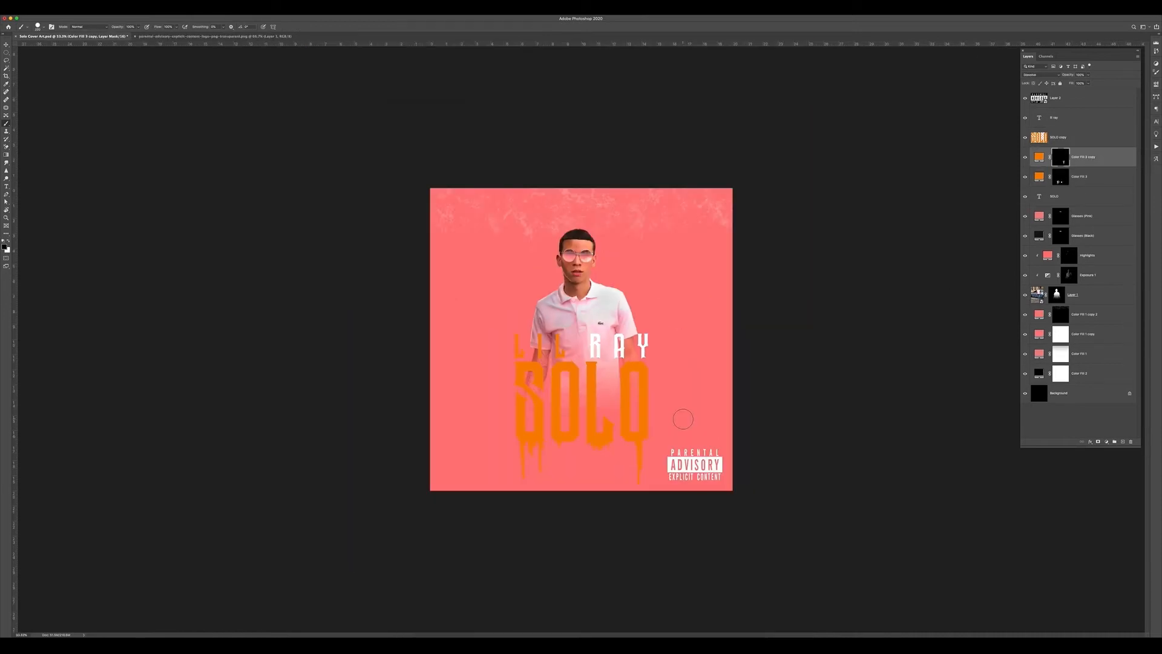
Duplicate the orange drip fill layer and group the three drip layers as Paint Drip.
{"action": "key", "text": "super+j"}
{"action": "key", "text": "super+j"}
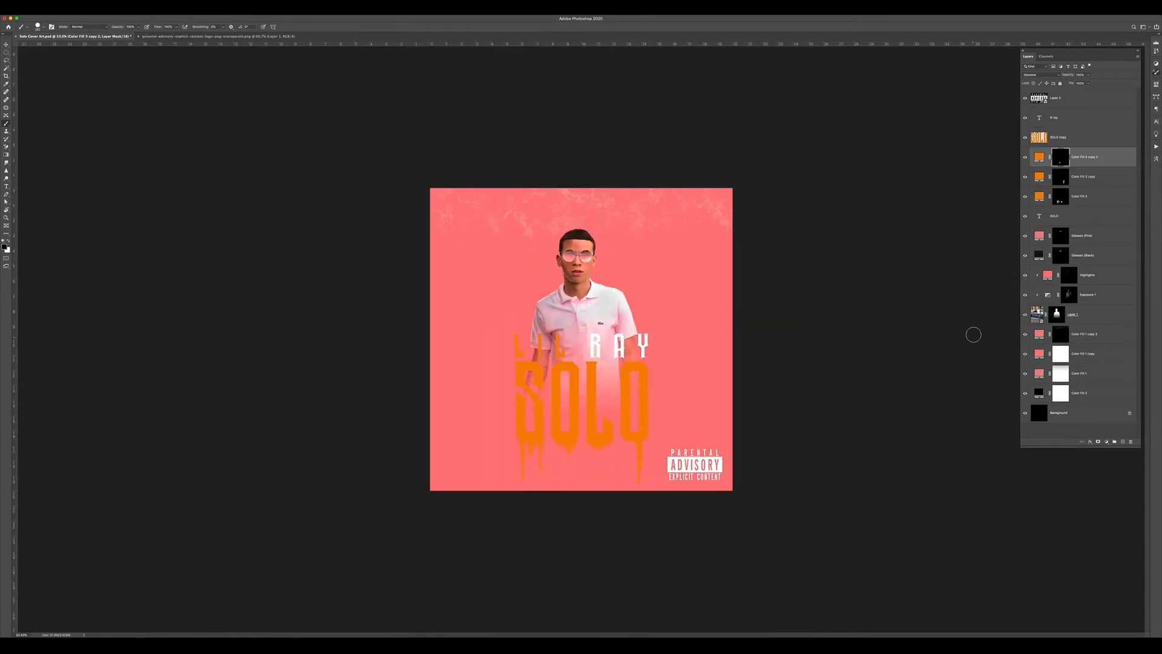
{"action": "left_click", "coordinate": [1094, 198], "text": "shift"}
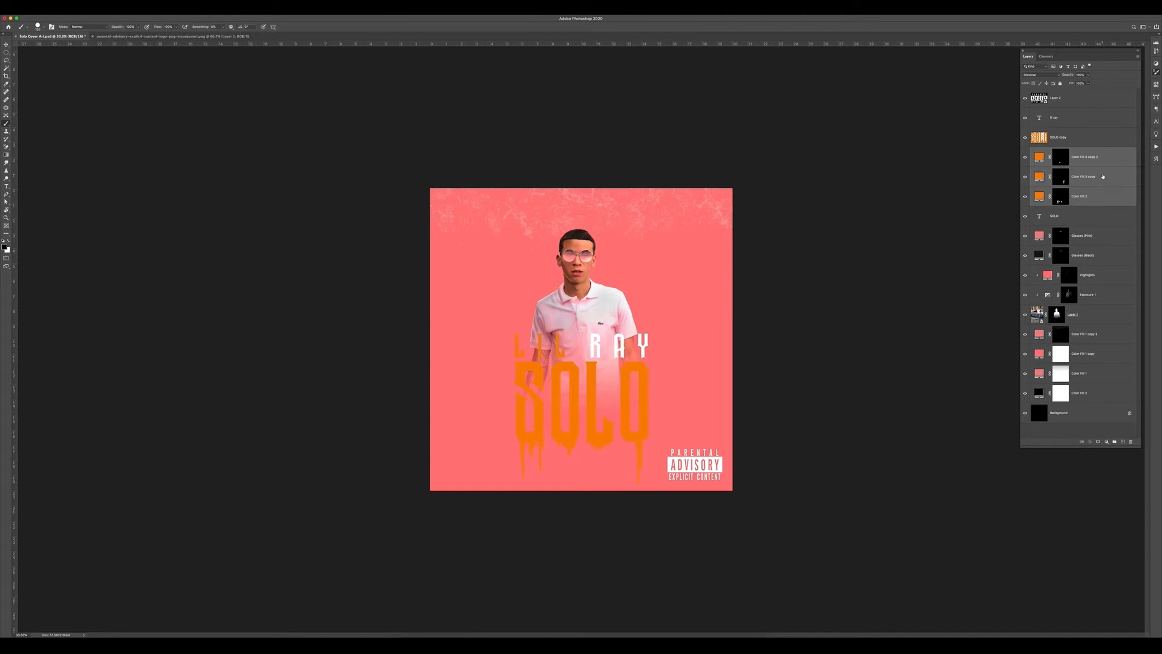
{"action": "key", "text": "super+g"}
{"action": "double_click", "coordinate": [1047, 150]}
{"action": "key", "text": "Return"}
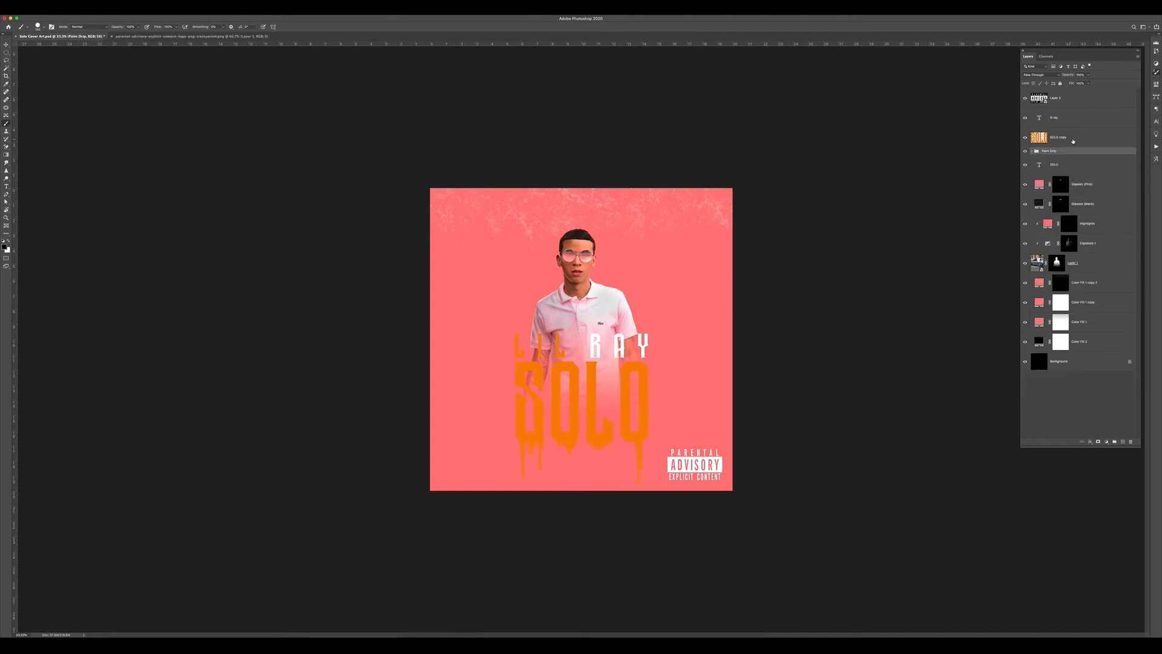
Move the SOLO copy layer beneath the Paint Drip group and sort the artwork into Text and Layers groups.
{"action": "double_click", "coordinate": [1071, 139]}
{"action": "left_click", "coordinate": [692, 342]}
{"action": "left_click_drag", "start_coordinate": [1071, 140], "coordinate": [1071, 152]}
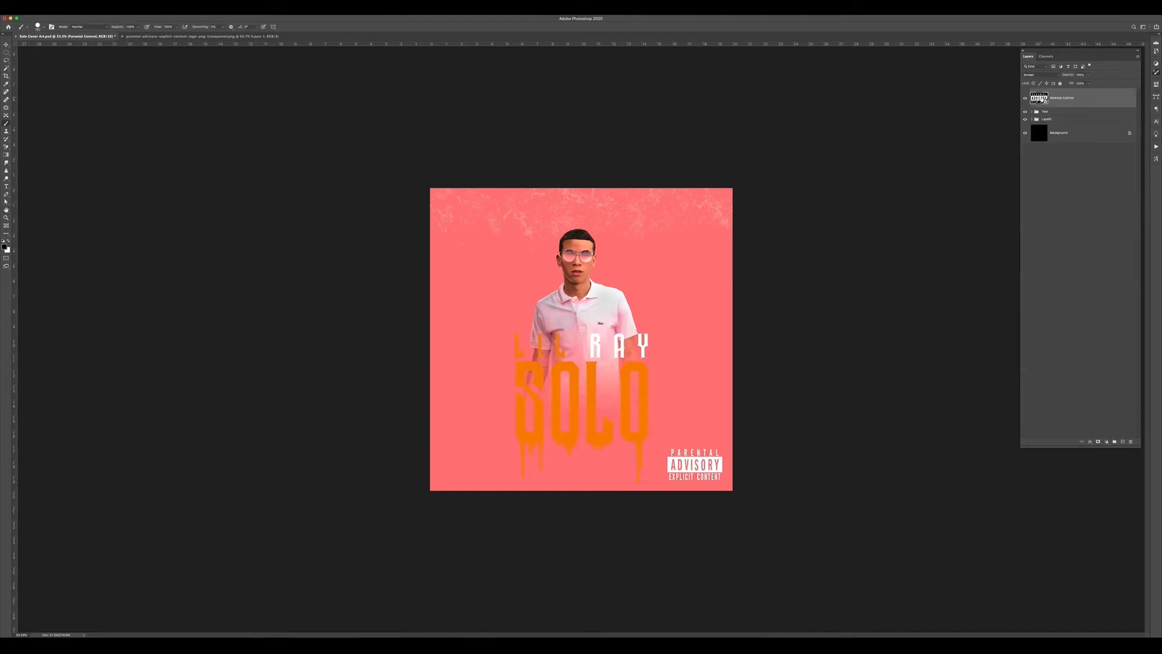
Shrink the Parental Control logo and shift it toward the right edge of the cover's lower corner.
{"action": "key", "text": "super+t"}
{"action": "type", "text": "15"}
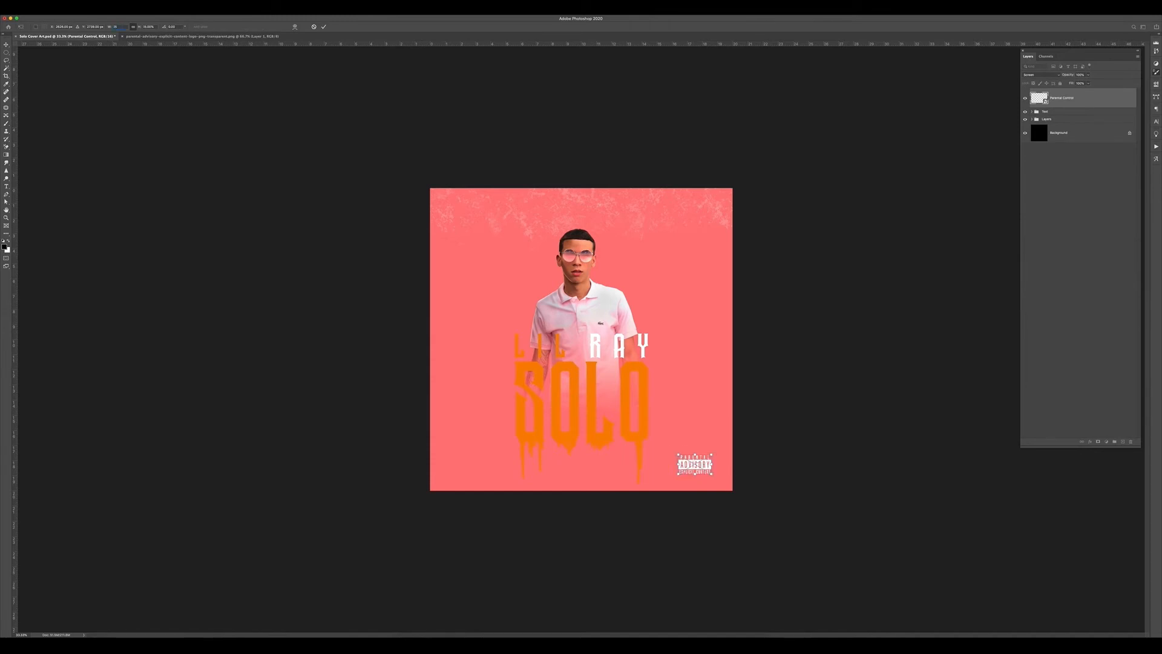
{"action": "key", "text": "Return"}
{"action": "left_click_drag", "start_coordinate": [695, 464], "coordinate": [704, 464]}
Add a black-to-cream Gradient Map adjustment above the Text group and set its blend mode to Soft Light.
{"action": "left_click", "coordinate": [1106, 442]}
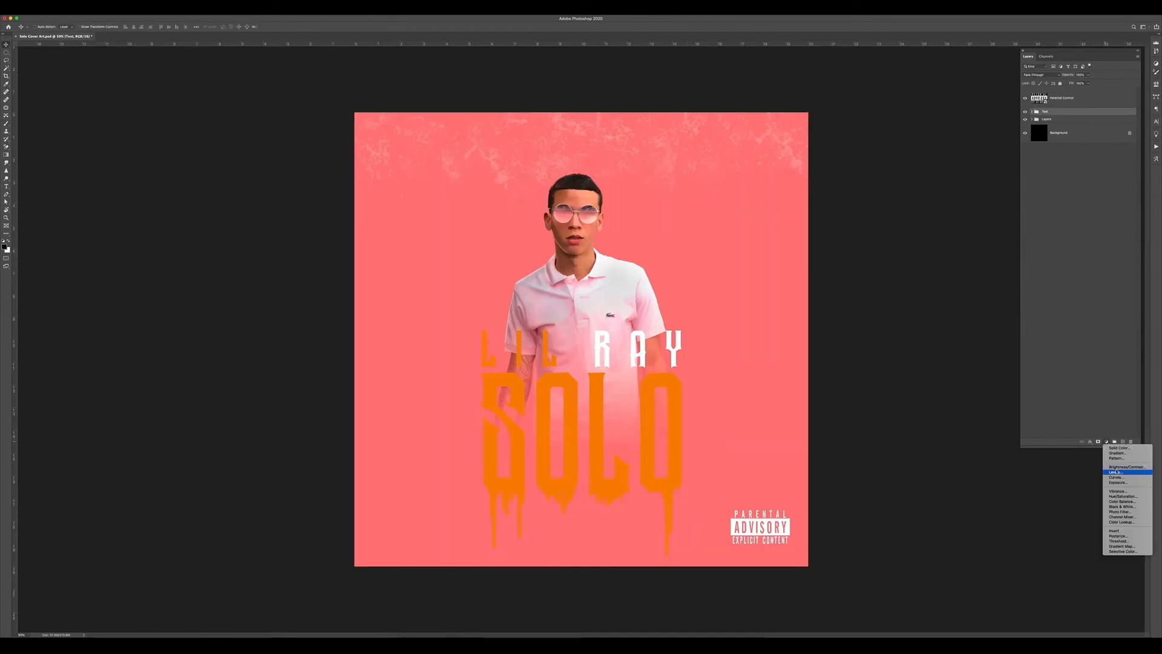
{"action": "left_click", "coordinate": [1121, 546]}
{"action": "left_click", "coordinate": [1112, 104]}
{"action": "left_click", "coordinate": [826, 388]}
{"action": "left_click", "coordinate": [826, 388]}
{"action": "left_click", "coordinate": [817, 396]}
{"action": "left_click", "coordinate": [913, 380]}
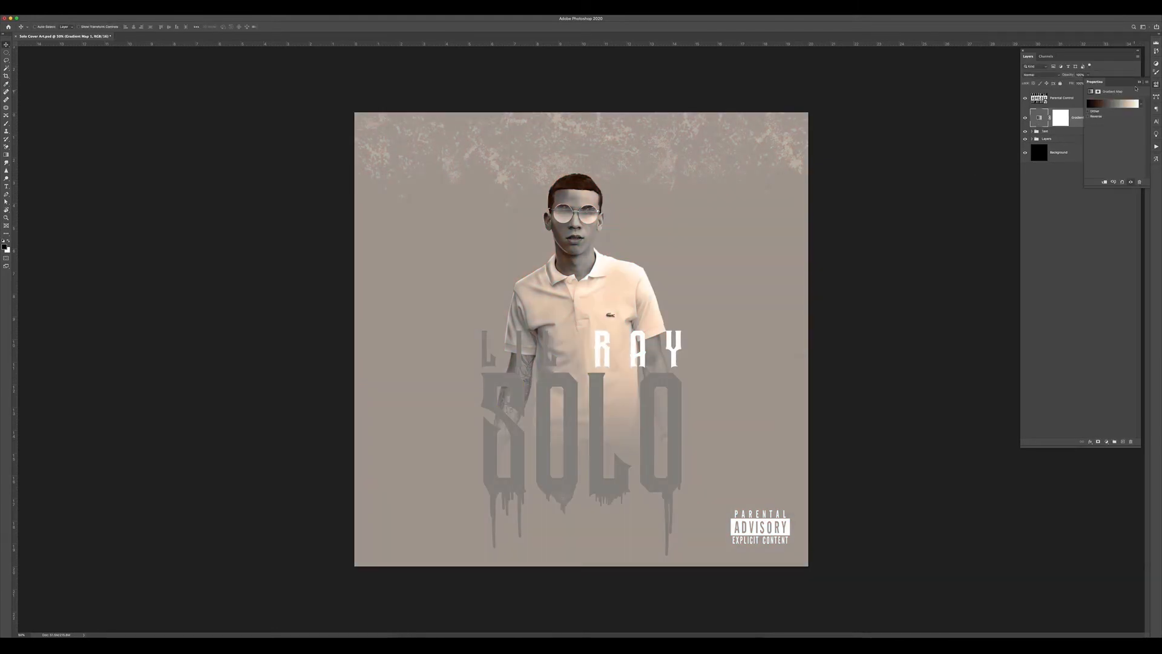
{"action": "left_click", "coordinate": [1049, 75]}
{"action": "left_click", "coordinate": [1029, 117]}
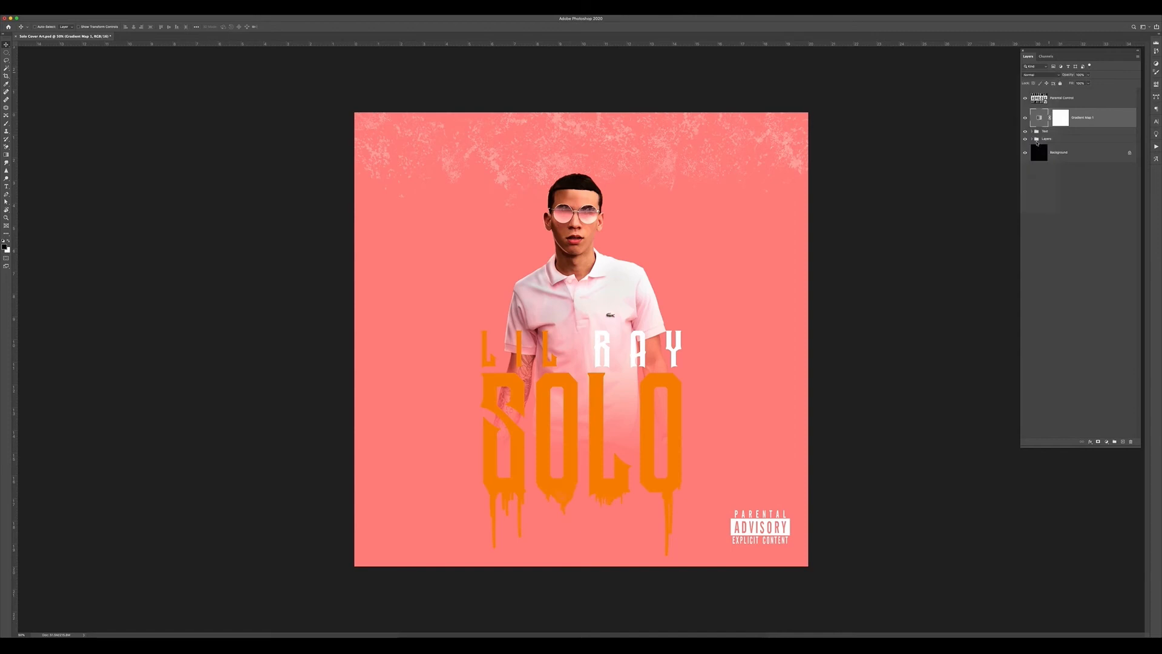
Open the New York City.jpg photo from the Stock folder.
{"action": "key", "text": "super+o"}
{"action": "left_click", "coordinate": [581, 141]}
{"action": "left_click", "coordinate": [567, 161]}
{"action": "scroll", "coordinate": [588, 189], "scroll_direction": "down", "scroll_amount": 10}
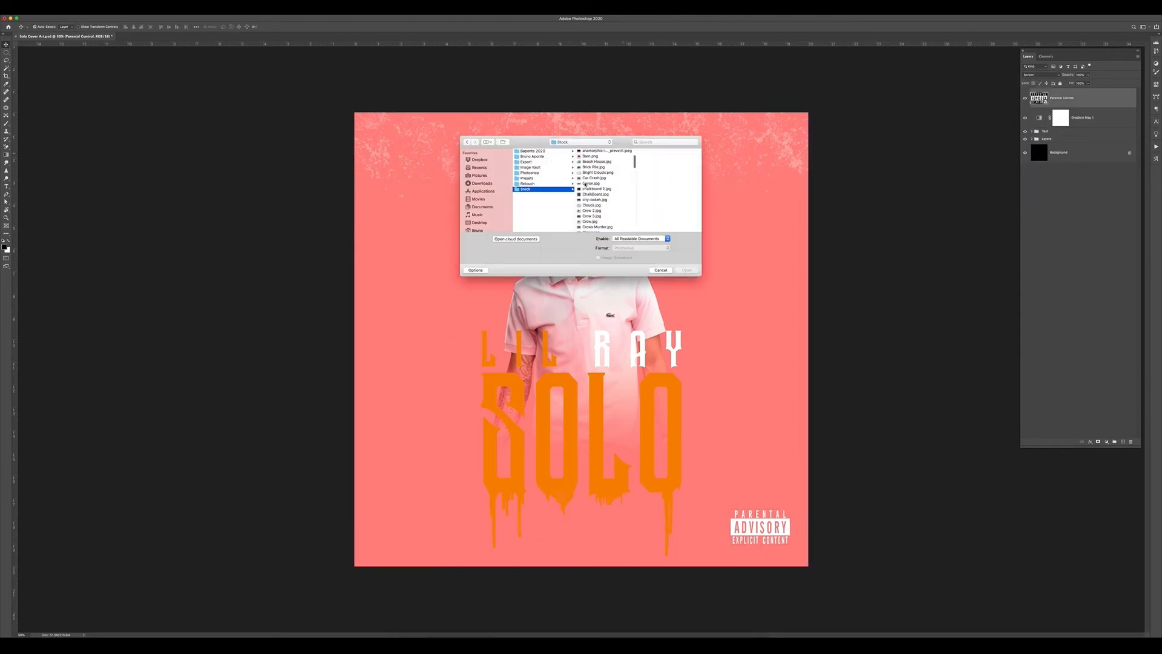
{"action": "left_click", "coordinate": [597, 228]}
{"action": "key", "text": "Return"}
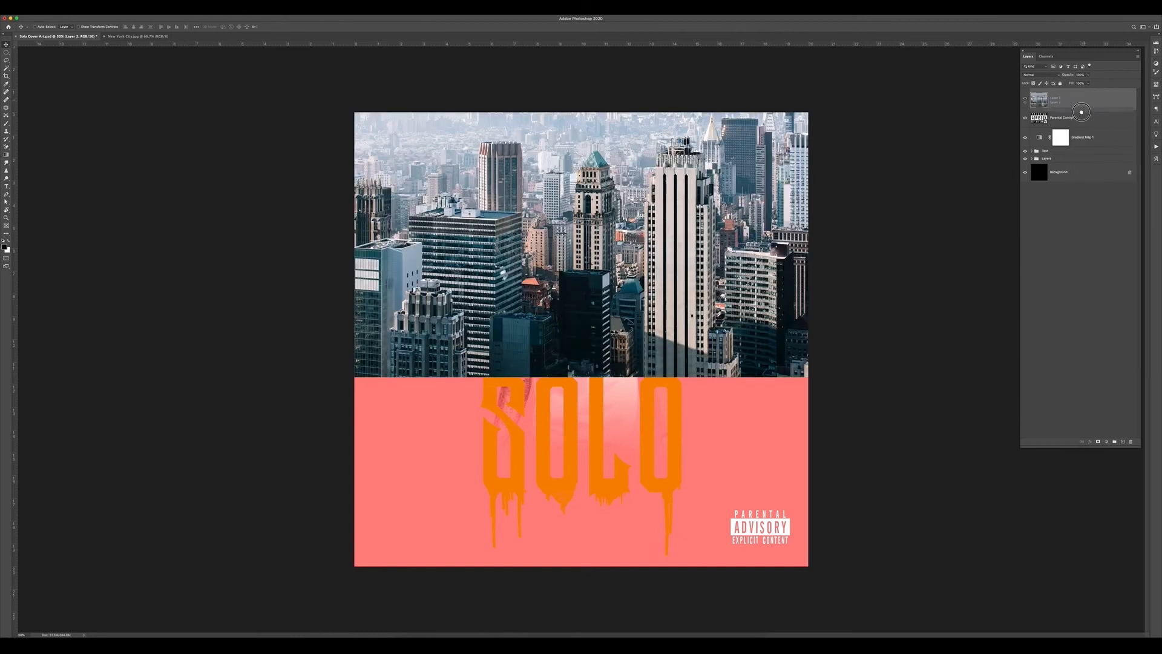
Place the city photo layer directly beneath the portrait in the Layers group and convert it to a smart object.
{"action": "left_click_drag", "start_coordinate": [1056, 98], "coordinate": [1082, 256]}
{"action": "left_click", "coordinate": [1032, 139]}
{"action": "right_click", "coordinate": [1074, 261]}
{"action": "left_click", "coordinate": [991, 330]}
Scale the city photo down and position it across the upper half of the cover behind the portrait.
{"action": "key", "text": "super+t"}
{"action": "left_click_drag", "start_coordinate": [843, 47], "coordinate": [817, 98]}
{"action": "left_click_drag", "start_coordinate": [781, 133], "coordinate": [812, 124]}
{"action": "left_click_drag", "start_coordinate": [837, 60], "coordinate": [817, 78]}
{"action": "key", "text": "Return"}
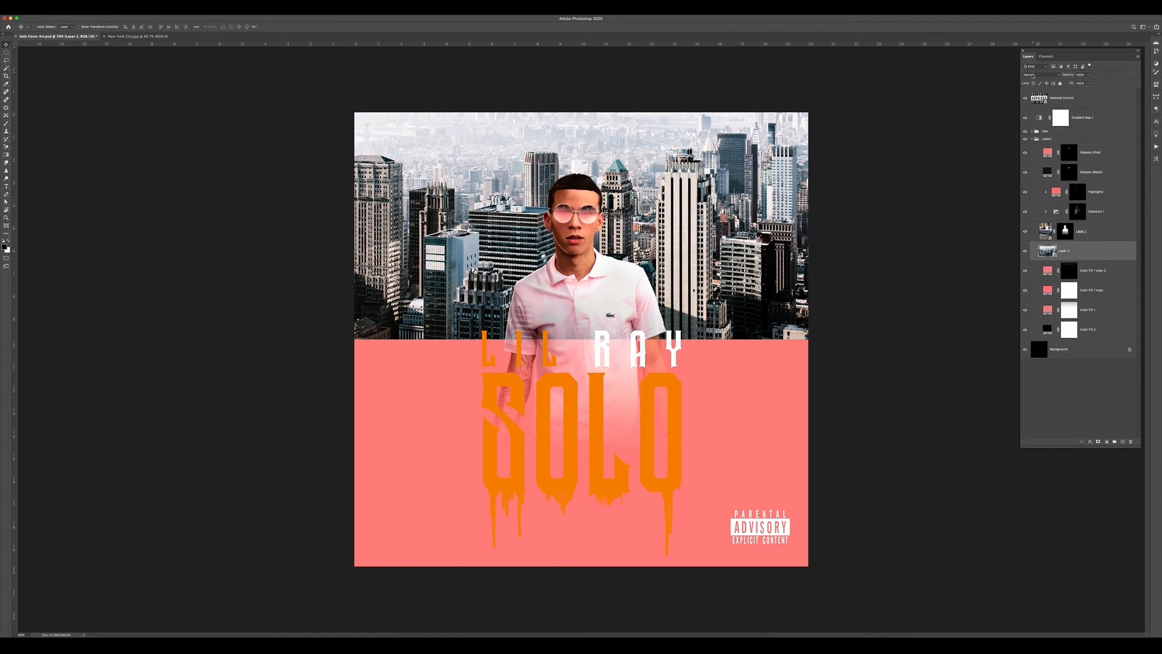
Set the city layer's blend mode to Lighten and fade out its lower part with a gradient on a new layer mask.
{"action": "left_click", "coordinate": [1033, 77]}
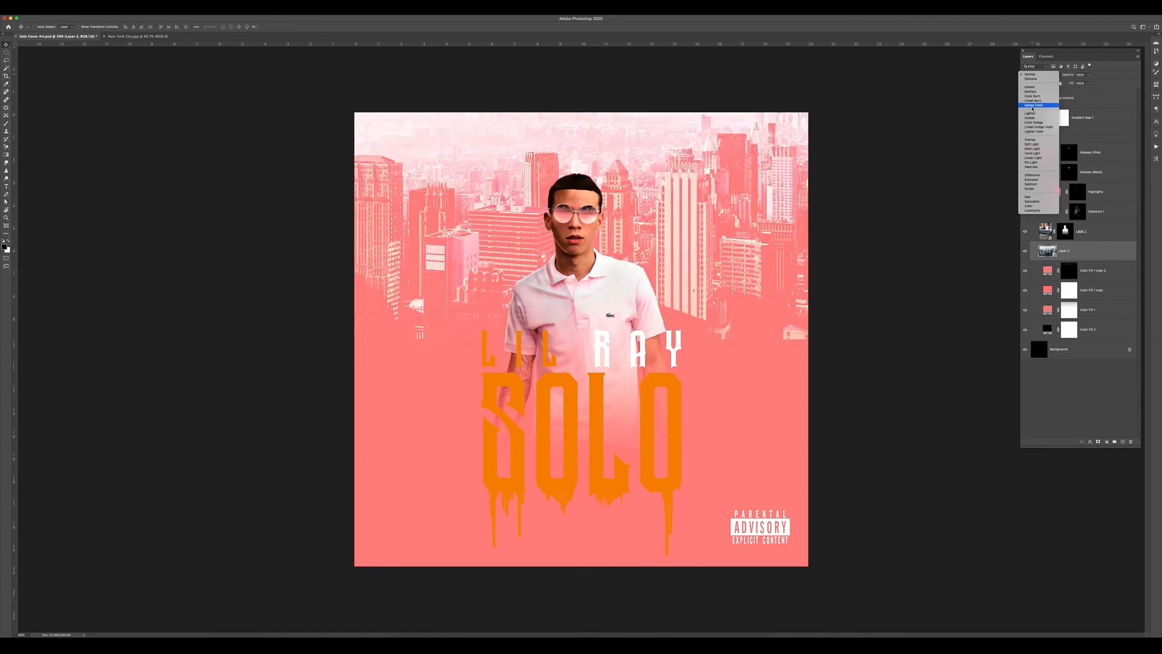
{"action": "left_click", "coordinate": [1031, 113]}
{"action": "left_click", "coordinate": [1099, 442]}
{"action": "key", "text": "b"}
{"action": "left_click", "coordinate": [6, 155]}
{"action": "mouse_move", "coordinate": [618, 343]}
{"action": "left_mouse_down"}
{"action": "mouse_move", "coordinate": [621, 303]}
{"action": "mouse_move", "coordinate": [605, 313]}
{"action": "left_mouse_up"}
{"action": "left_click_drag", "start_coordinate": [641, 381], "coordinate": [641, 131]}
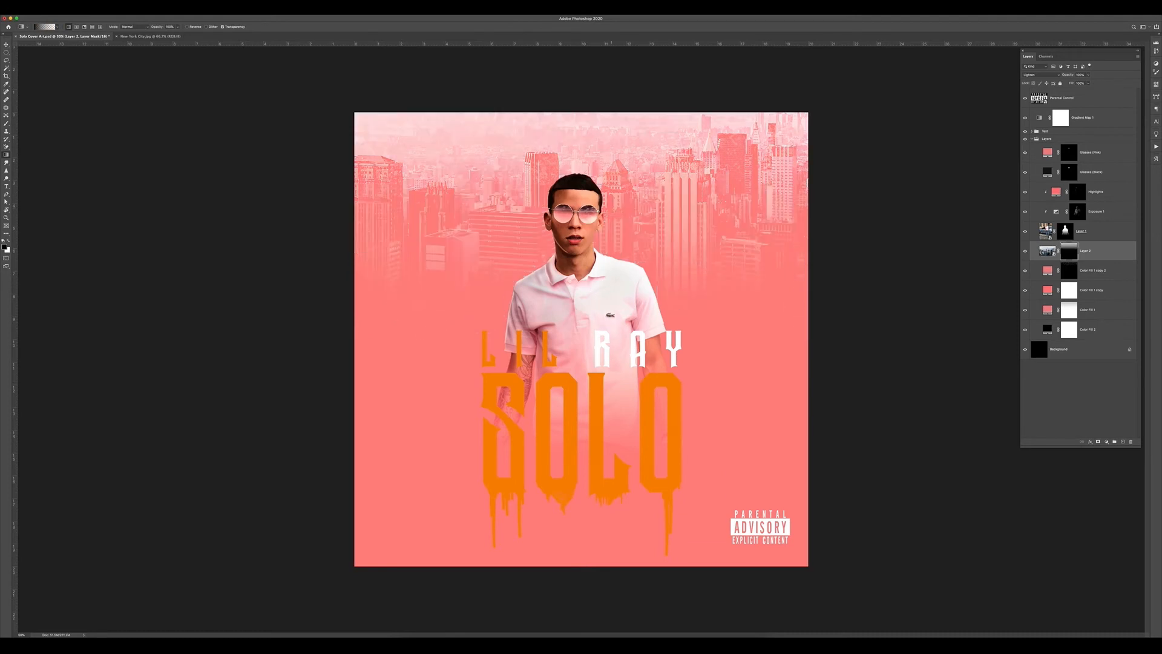
Move the grunge fill Color Fill 1 copy 2 above the city layer and duplicate it three times.
{"action": "left_click", "coordinate": [1118, 159]}
{"action": "left_click", "coordinate": [1093, 271]}
{"action": "left_click_drag", "start_coordinate": [1093, 270], "coordinate": [1092, 242]}
{"action": "key", "text": "super+plus"}
{"action": "left_click", "coordinate": [1025, 270]}
{"action": "key", "text": "super+j"}
{"action": "key", "text": "super+j"}
{"action": "key", "text": "super+j"}
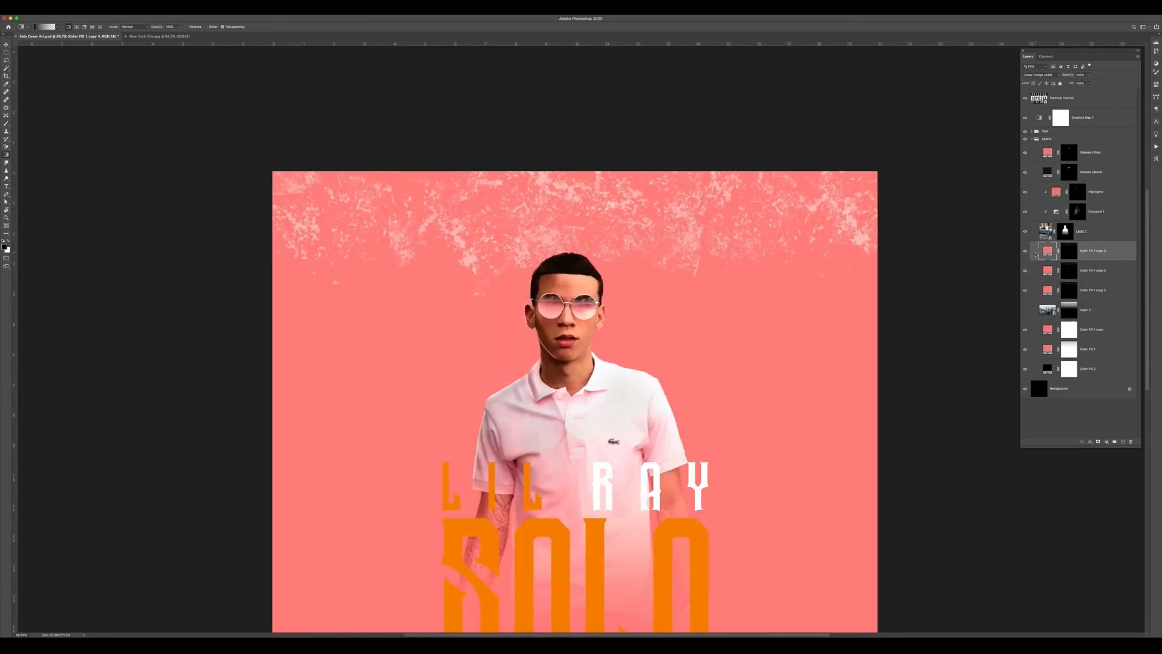
Isolate the grunge over the pink background, duplicate the Blue channel and strengthen the copy's contrast with Levels.
{"action": "left_click_drag", "start_coordinate": [1037, 251], "coordinate": [1024, 98]}
{"action": "left_click_drag", "start_coordinate": [1025, 408], "coordinate": [1024, 251]}
{"action": "left_click", "coordinate": [1048, 57]}
{"action": "left_click", "coordinate": [1053, 78]}
{"action": "left_click", "coordinate": [1053, 89]}
{"action": "left_click_drag", "start_coordinate": [1053, 90], "coordinate": [1121, 441]}
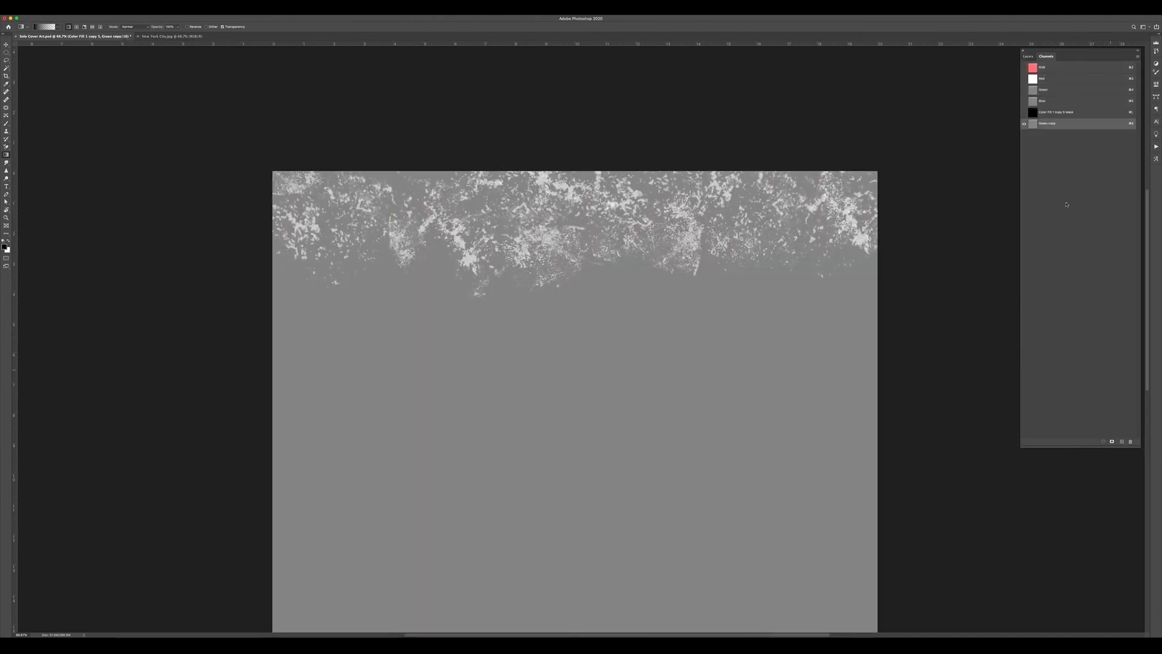
{"action": "key", "text": "super+l"}
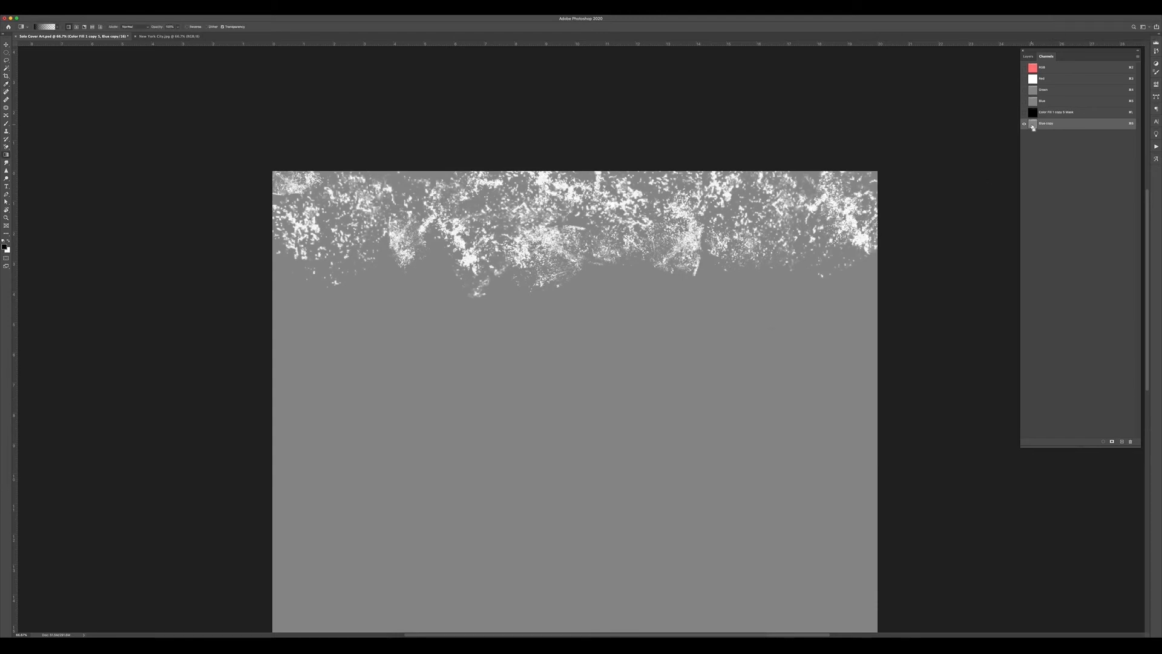
Load the Blue copy channel as a selection, show the hidden layers and fill the selection with black in the city layer's mask.
{"action": "left_click", "coordinate": [1032, 126], "text": "super"}
{"action": "left_click", "coordinate": [1027, 56]}
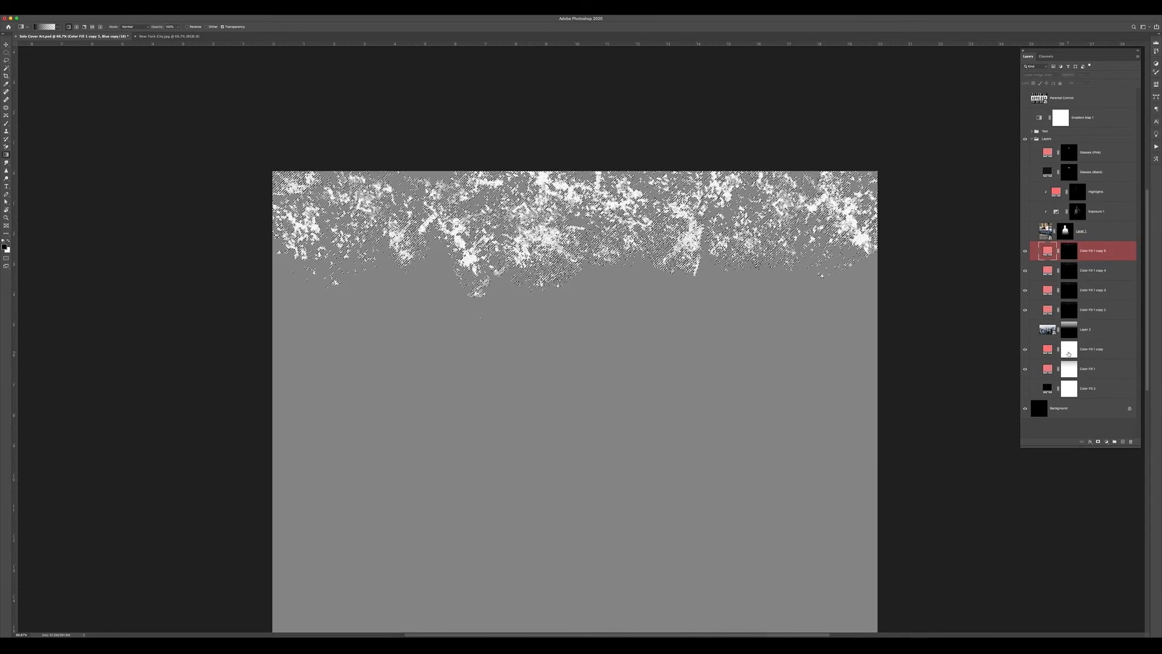
{"action": "left_click", "coordinate": [1069, 330]}
{"action": "left_click_drag", "start_coordinate": [1025, 231], "coordinate": [1025, 98]}
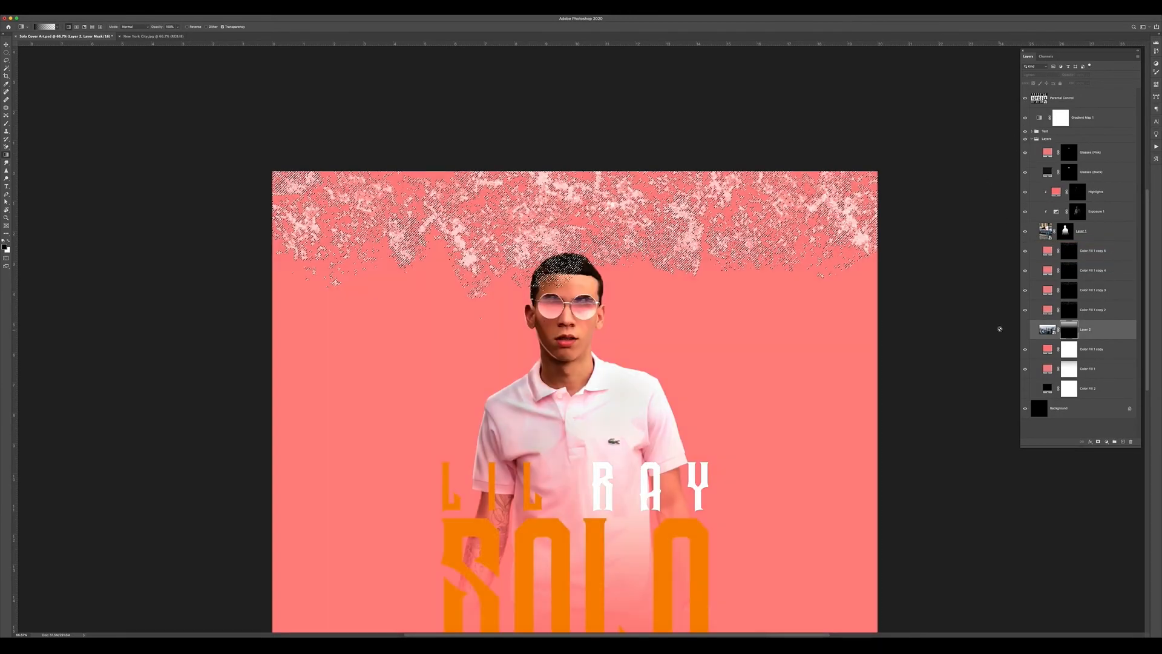
{"action": "left_click", "coordinate": [1024, 330]}
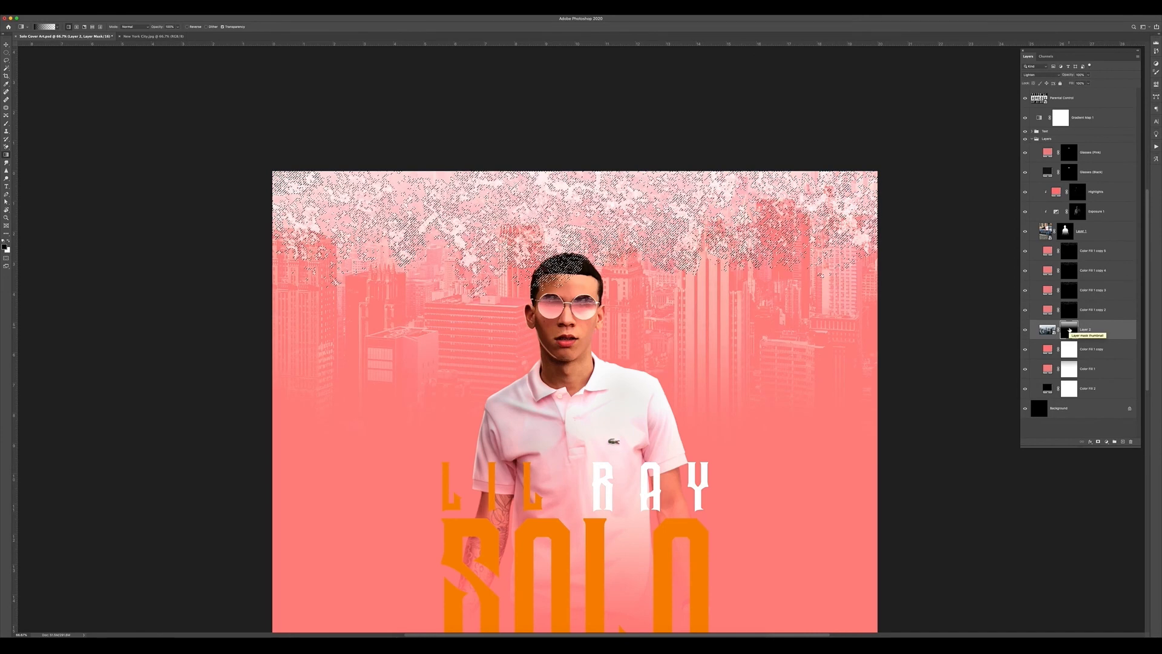
{"action": "key", "text": "alt+BackSpace"}
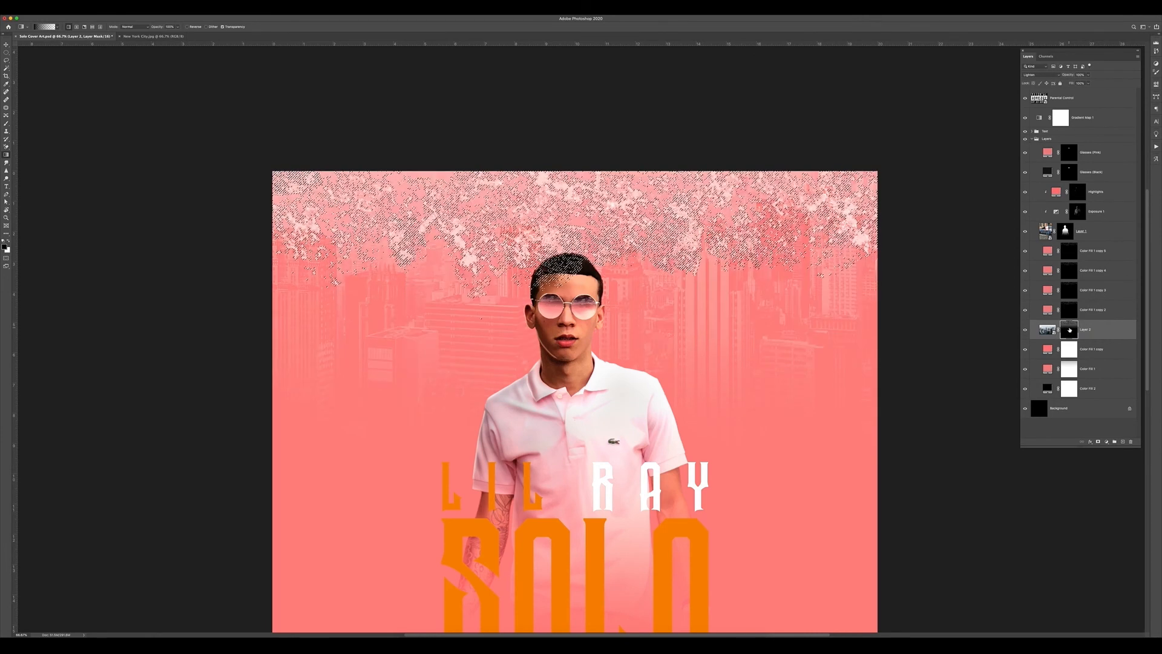
{"action": "key", "text": "super+d"}
{"action": "key", "text": "super+minus"}
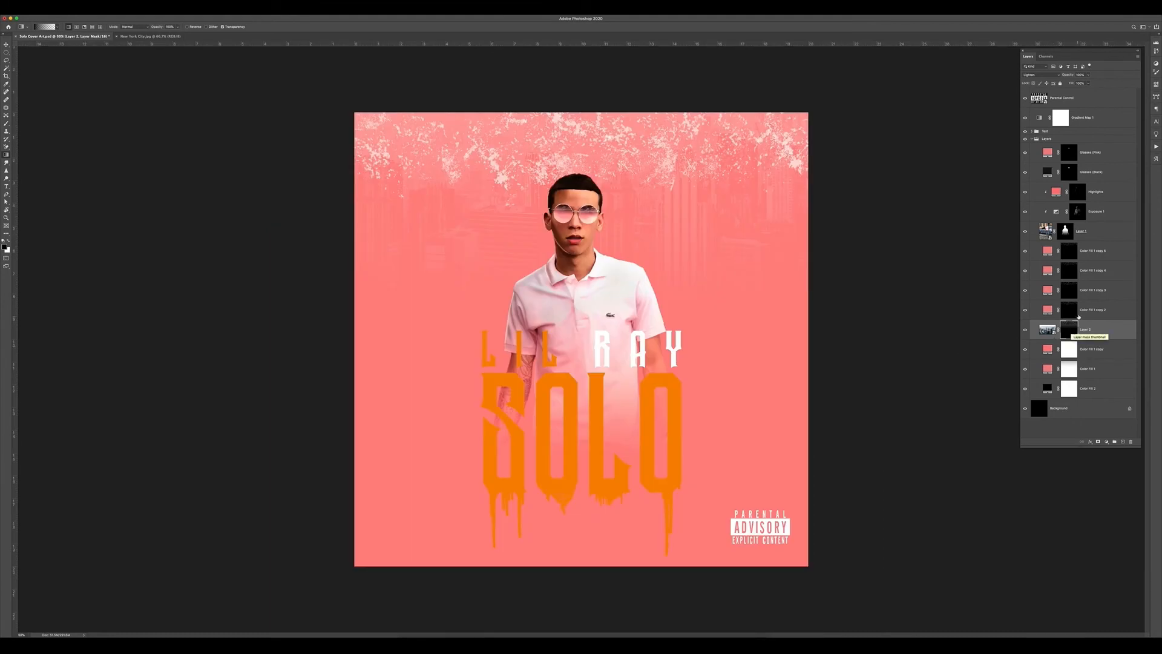
Delete the three extra grunge fill copies and rename the remaining one Grunge.
{"action": "left_click", "coordinate": [1099, 310]}
{"action": "key", "text": "Delete"}
{"action": "left_click", "coordinate": [1098, 291]}
{"action": "key", "text": "Delete"}
{"action": "left_click", "coordinate": [1097, 272]}
{"action": "key", "text": "Delete"}
{"action": "left_click", "coordinate": [1097, 258]}
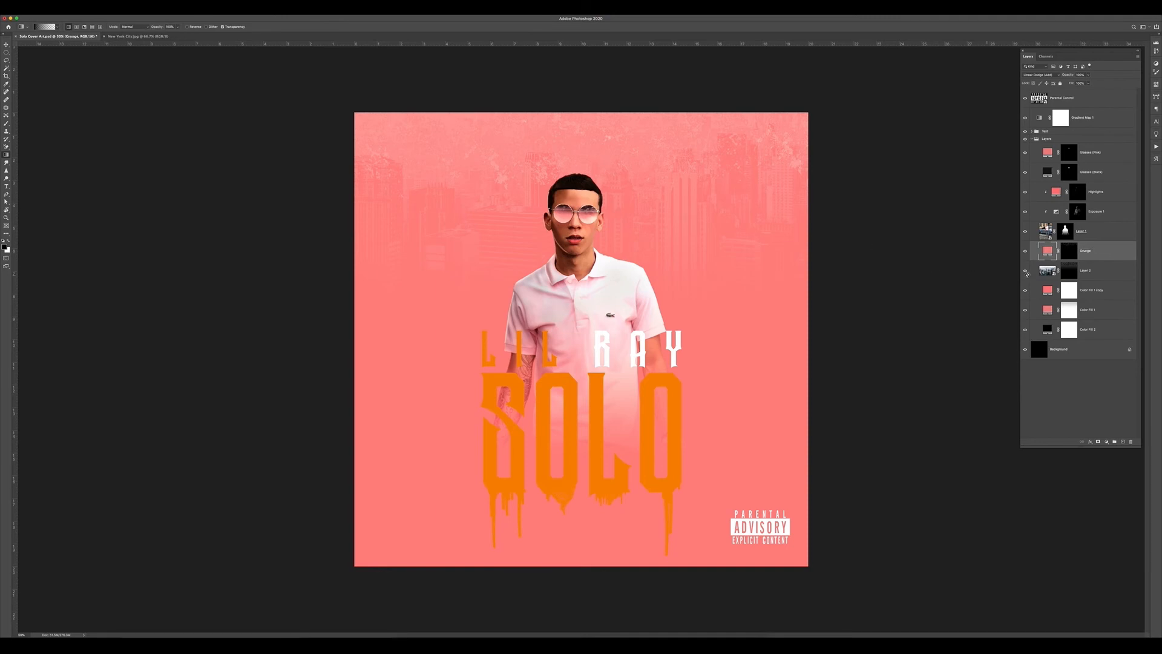
Duplicate the Glasses (Pink) layer, with the Grunge layer hidden, and fill the copy's mask with black.
{"action": "left_click", "coordinate": [1032, 270]}
{"action": "left_click", "coordinate": [1039, 74]}
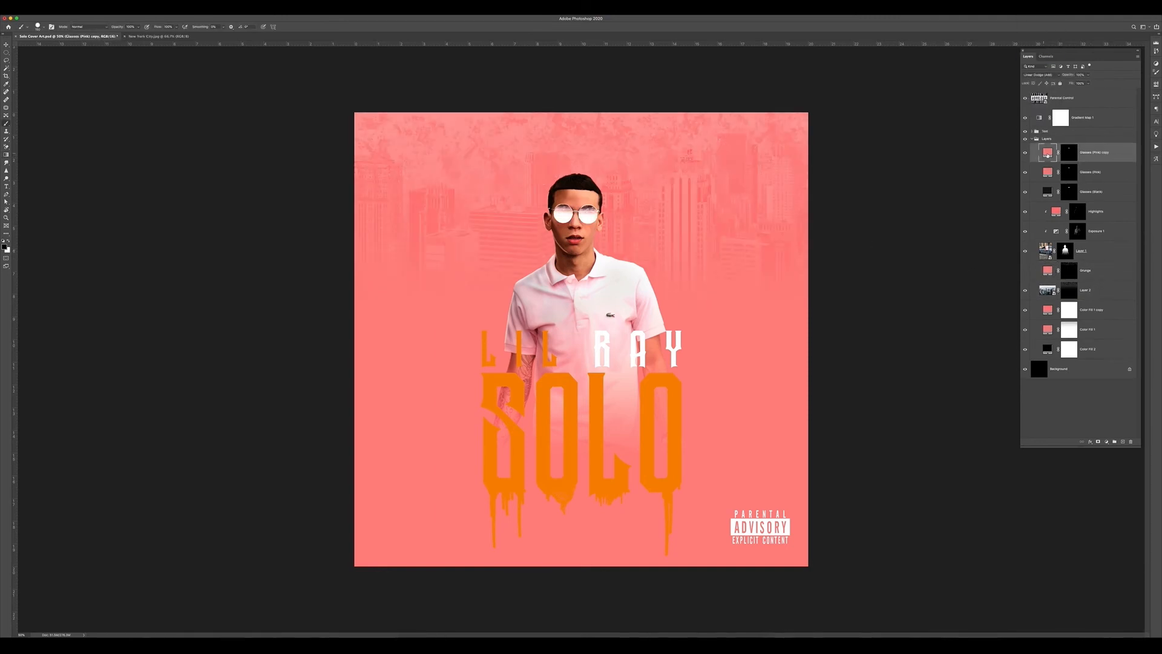
{"action": "key", "text": "alt+BackSpace"}
Choose a large soft round brush with 0% hardness and open its detailed brush settings.
{"action": "left_click", "coordinate": [44, 26]}
{"action": "left_click", "coordinate": [53, 100]}
{"action": "left_click", "coordinate": [709, 229]}
{"action": "left_click", "coordinate": [44, 26]}
{"action": "left_click", "coordinate": [51, 27]}
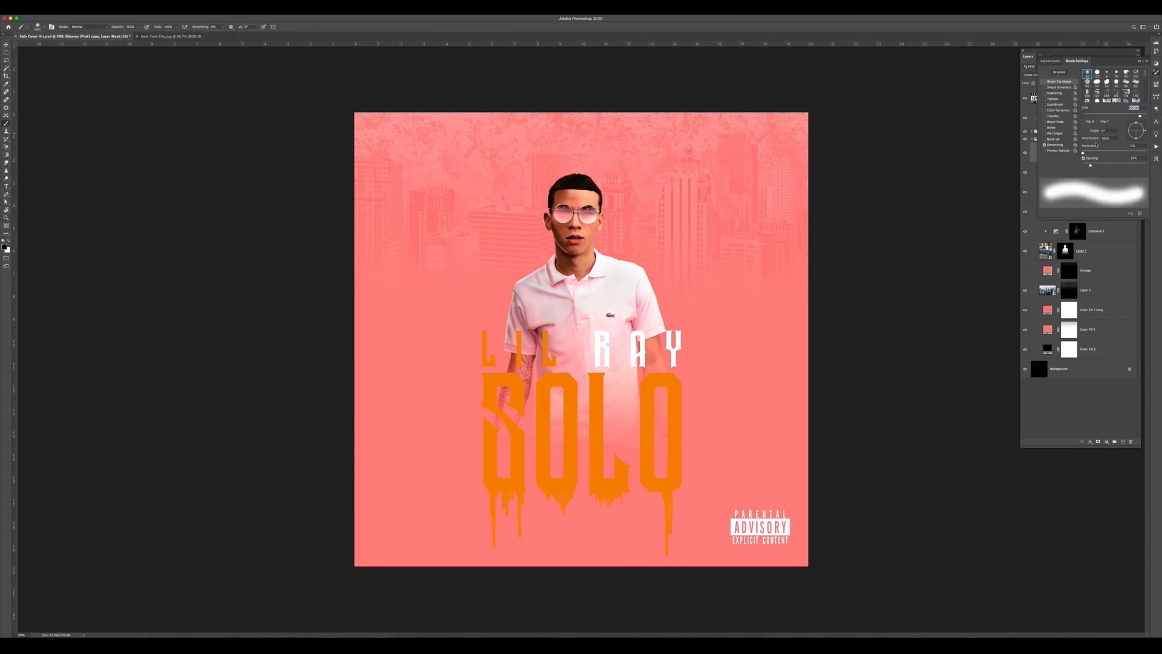
Enable Scattering for the soft brush and raise its Scatter and Count Jitter amounts.
{"action": "left_click", "coordinate": [1054, 93]}
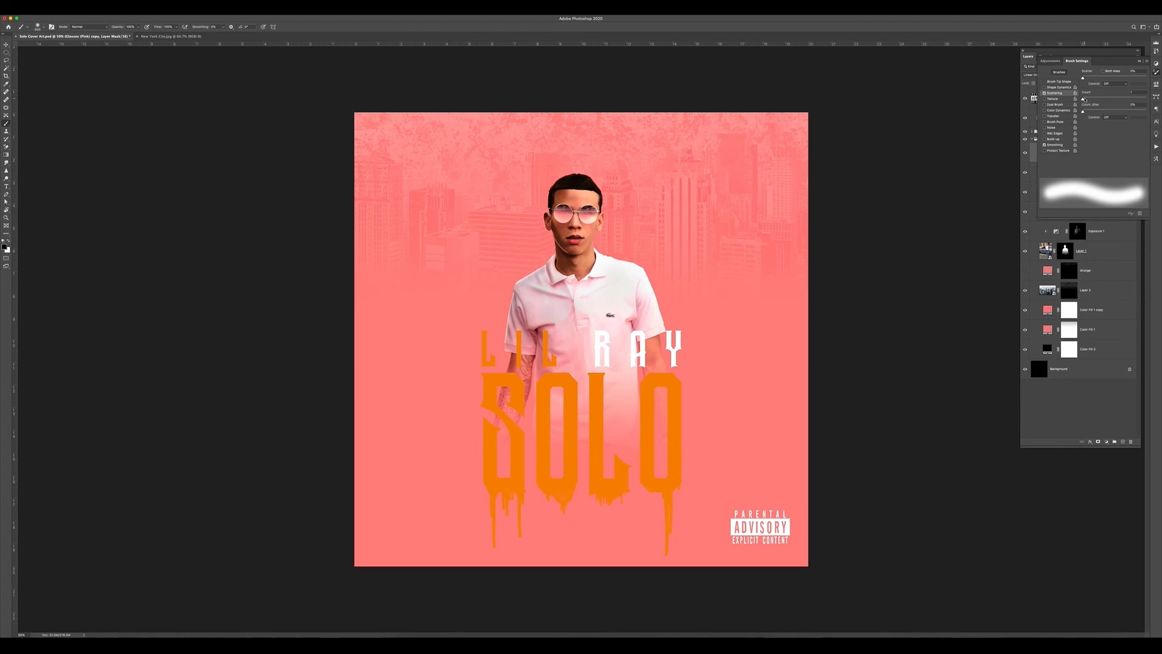
{"action": "left_click", "coordinate": [1085, 111]}
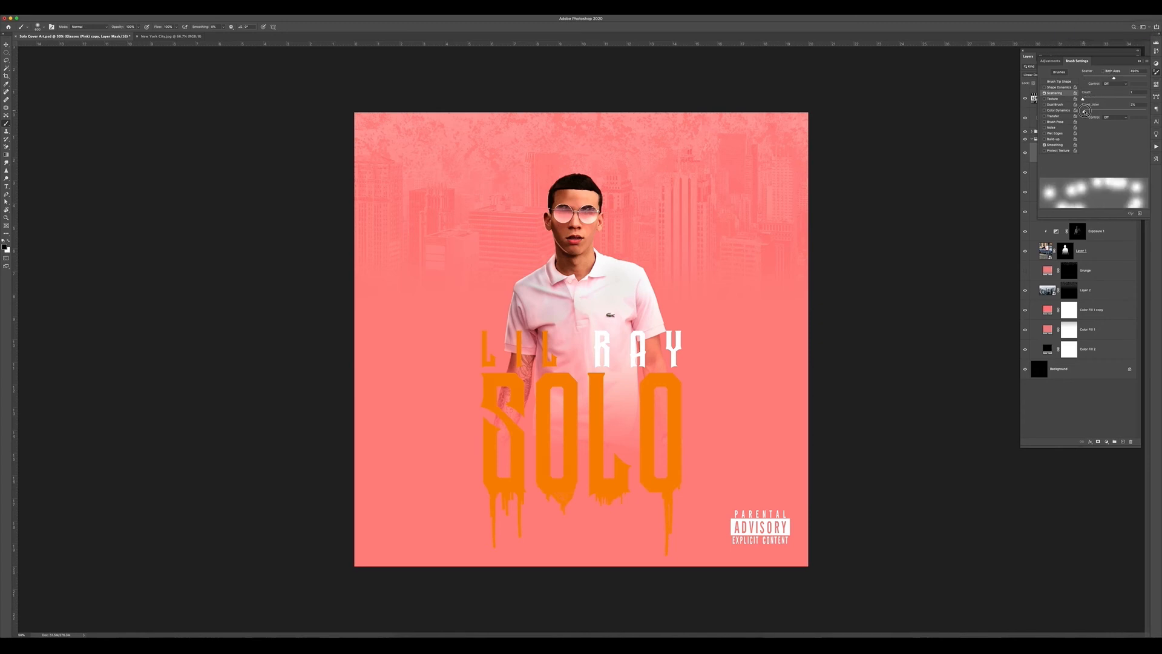
{"action": "left_click_drag", "start_coordinate": [1146, 110], "coordinate": [1149, 109]}
{"action": "left_click", "coordinate": [1144, 79]}
{"action": "left_click", "coordinate": [1139, 61]}
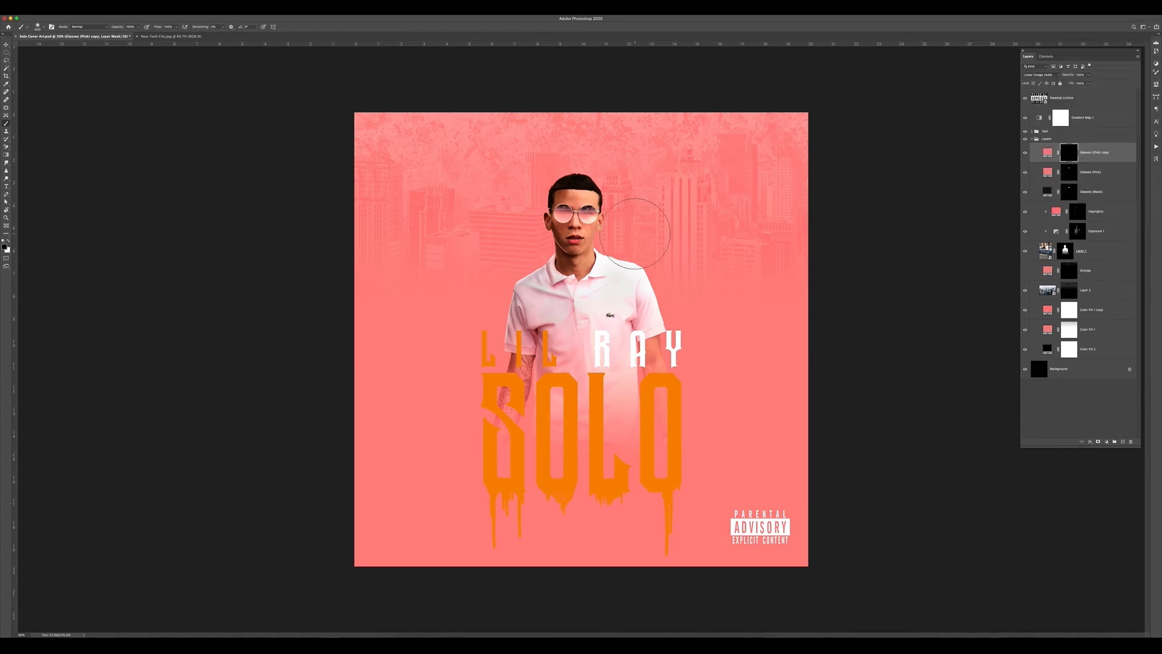
Paint scattered soft white light spots across the cover in the Glasses (Pink) copy mask and lower the layer's opacity.
{"action": "left_click", "coordinate": [635, 233]}
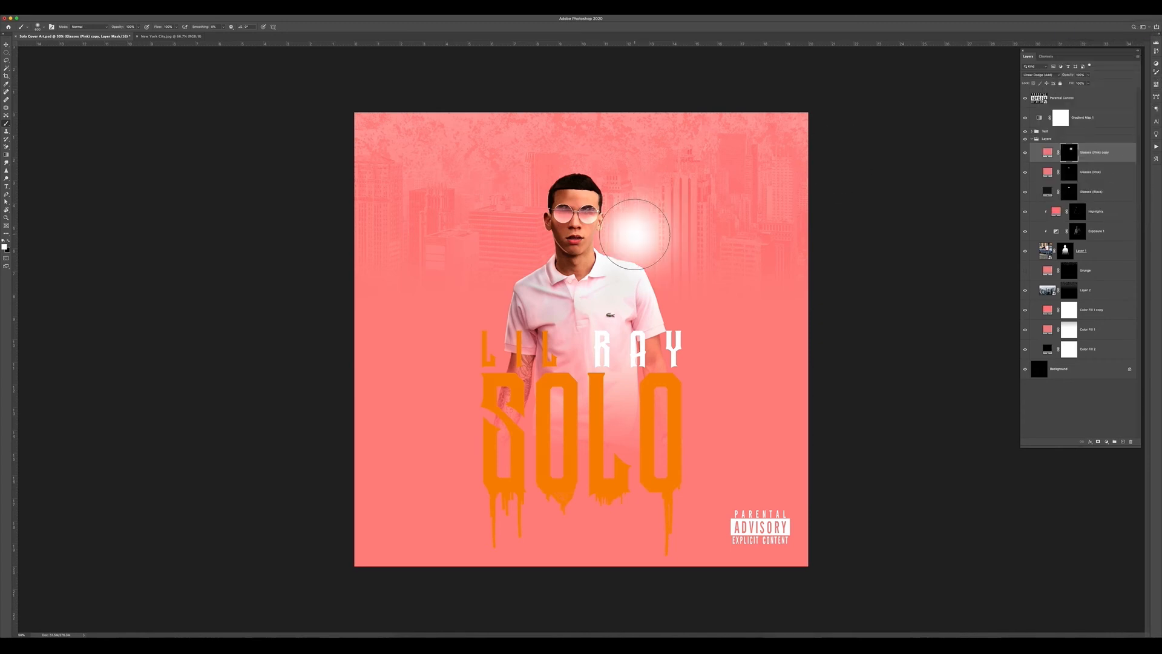
{"action": "left_click", "coordinate": [502, 250]}
{"action": "key", "text": "super+z"}
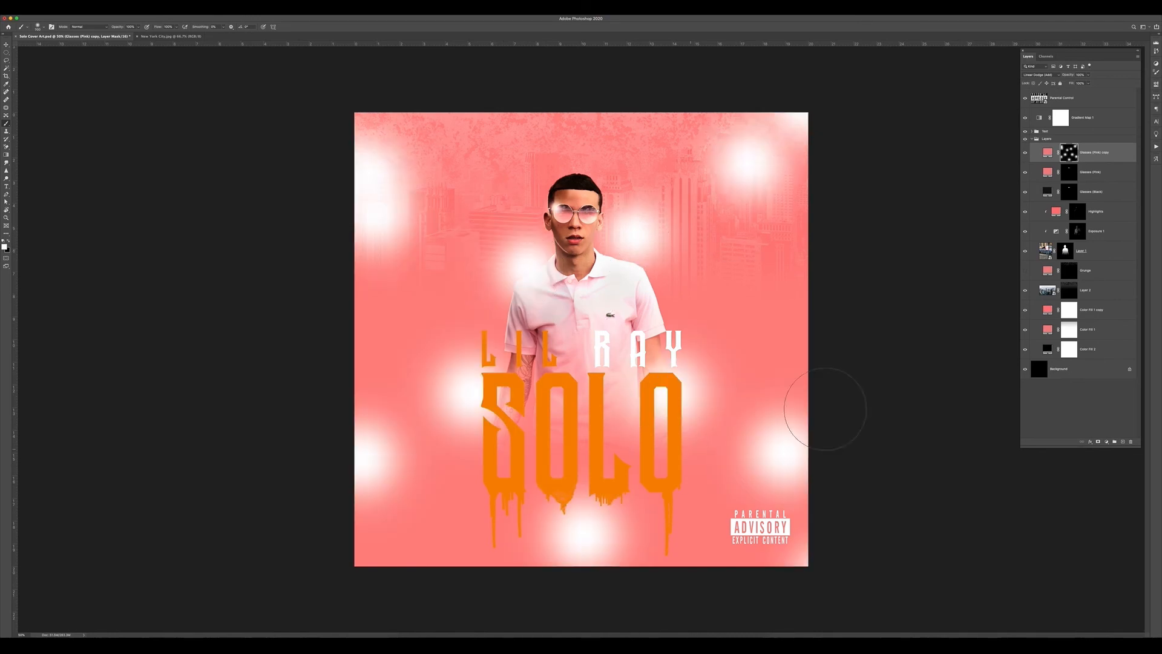
{"action": "left_click_drag", "start_coordinate": [1055, 78], "coordinate": [1070, 76]}
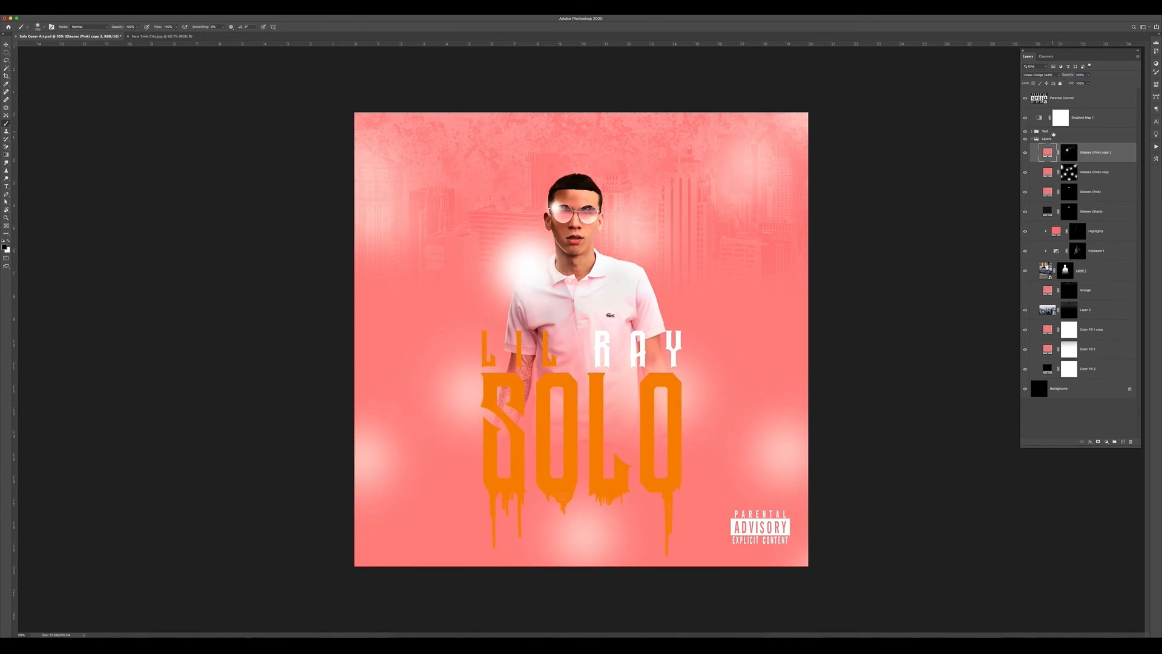
Stamp the artwork into a merged layer graded in Camera Raw with grain, vignette and tone curve, and set its opacity to 50%.
{"action": "key", "text": "ctrl+alt+shift+e"}
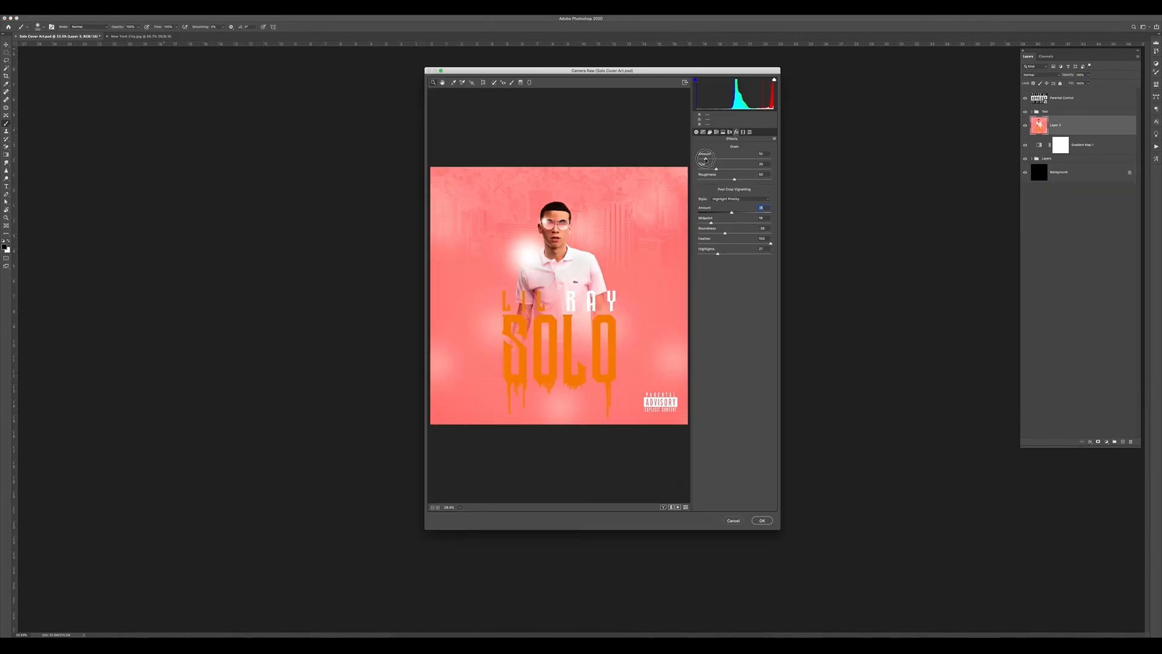
{"action": "left_click_drag", "start_coordinate": [731, 212], "coordinate": [726, 212]}
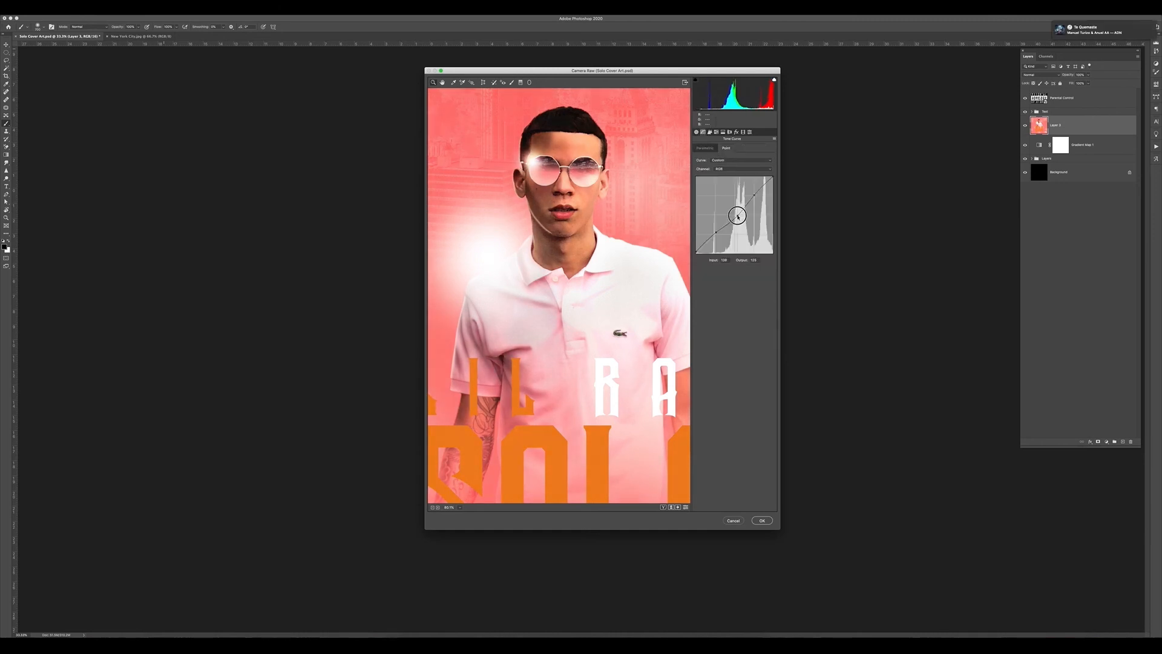
{"action": "left_click", "coordinate": [754, 194]}
{"action": "key", "text": "super+0"}
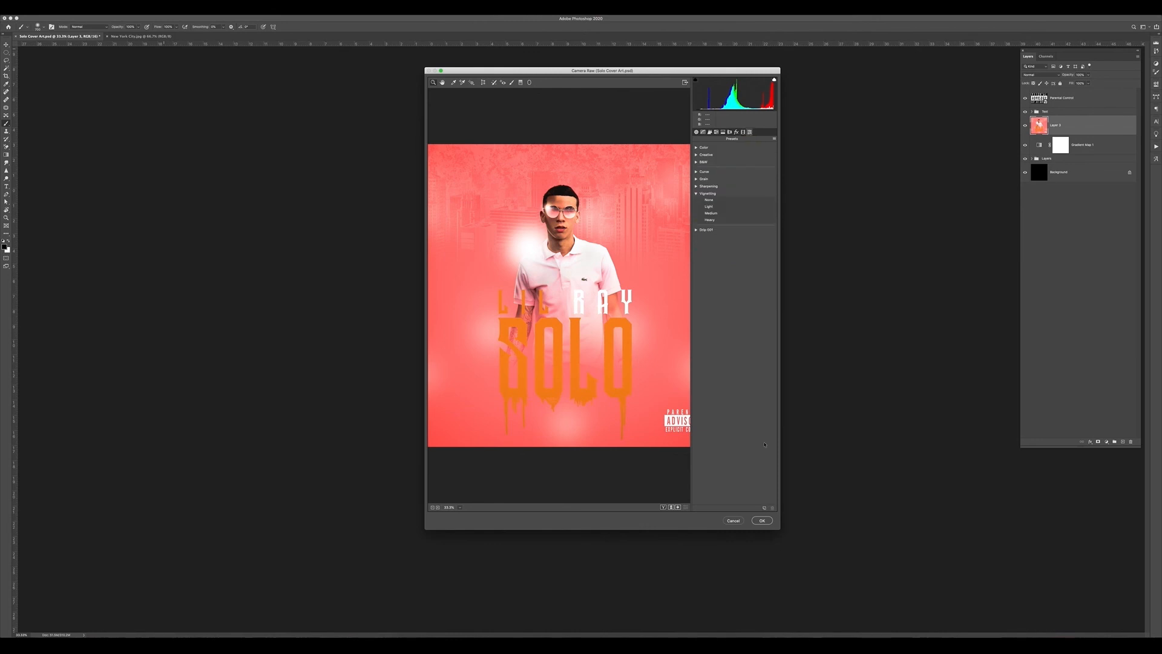
{"action": "key", "text": "Return"}
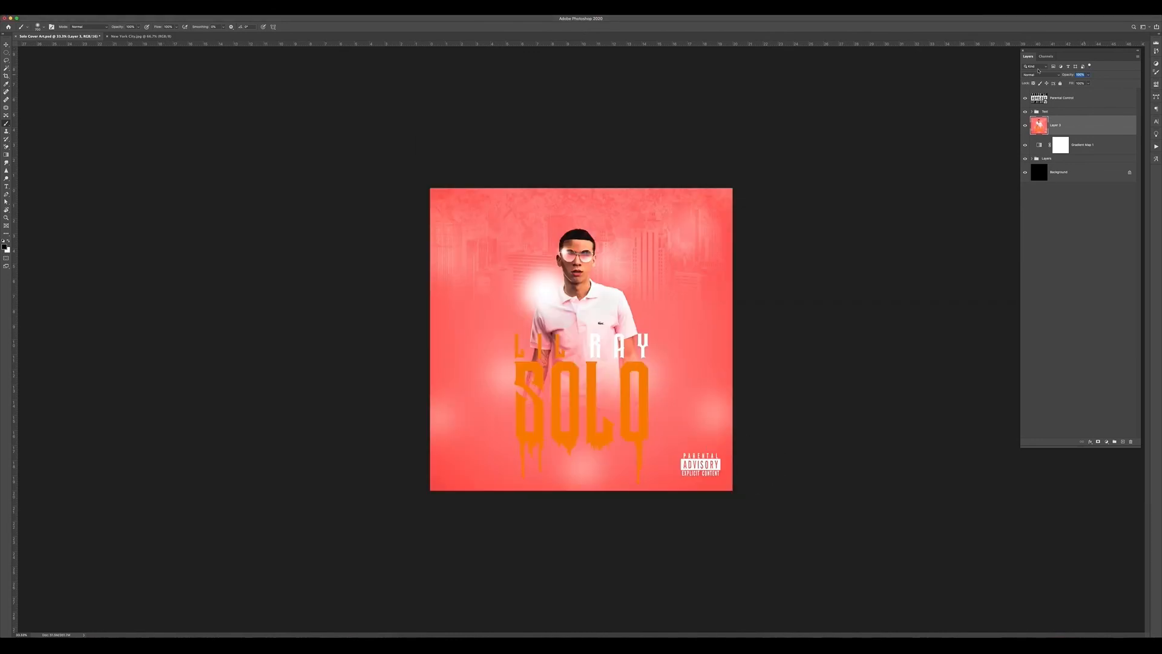
{"action": "type", "text": "50"}
Select the Glasses (Pink) copy light-spot layer inside the Layers group for an opacity adjustment.
{"action": "left_click", "coordinate": [1032, 158]}
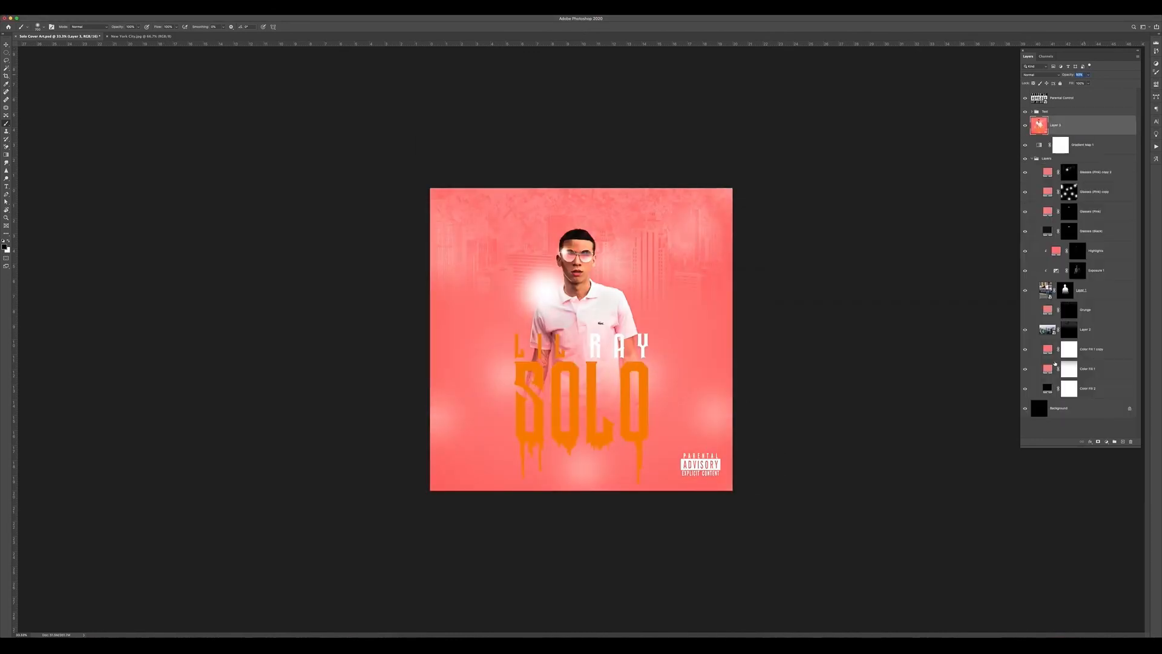
{"action": "left_click", "coordinate": [1094, 191]}
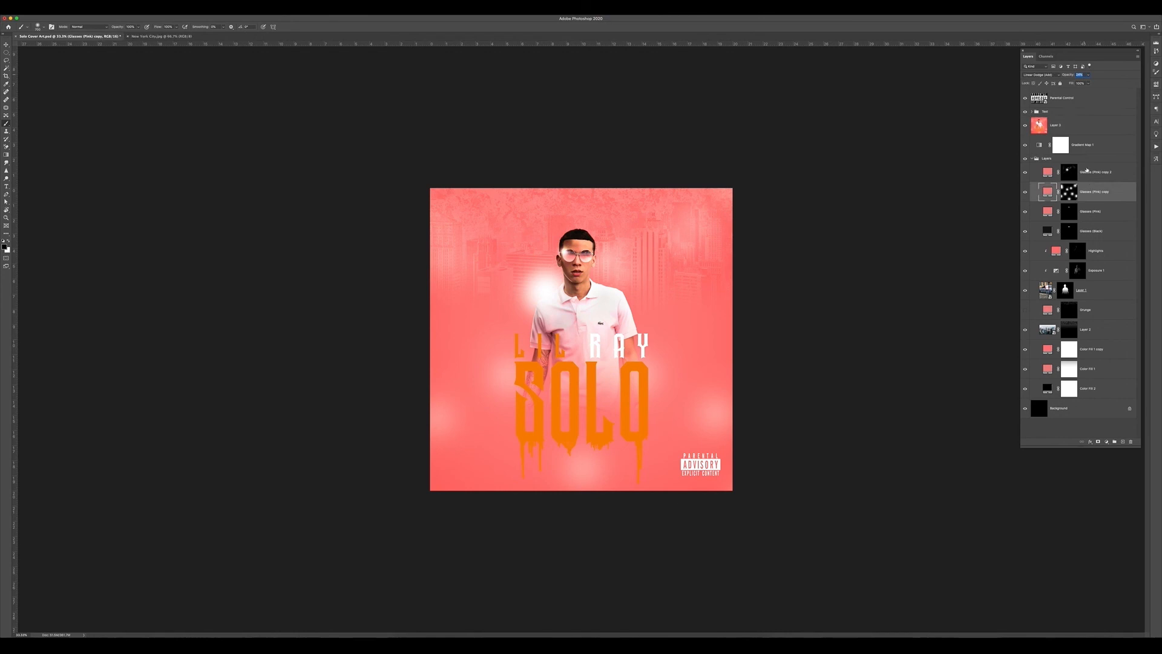